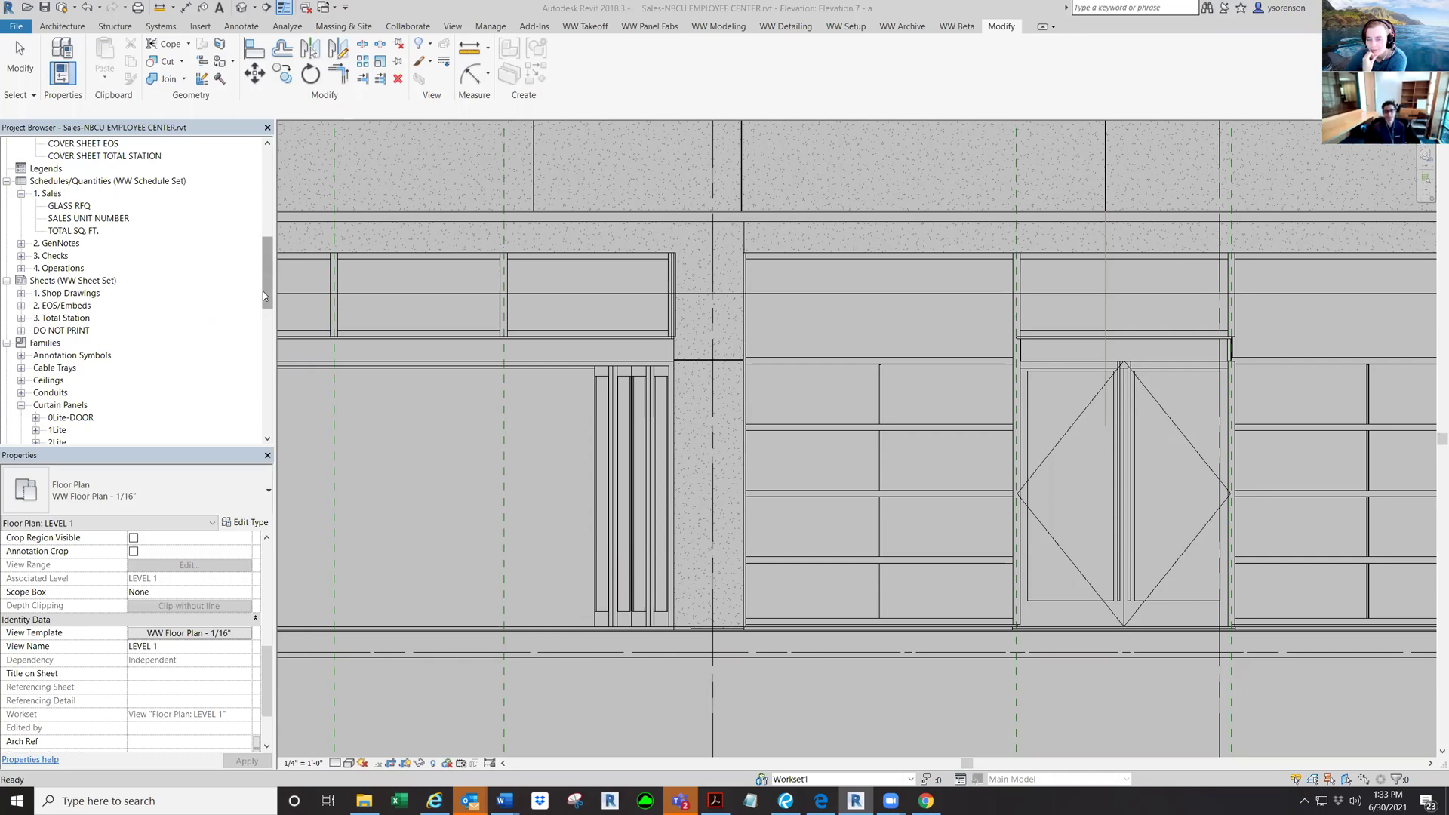
Collapse the Curtain Panels and Curtain Wall Mullions families and expand the WWCaulkJoint family under Profiles to its types.
scroll(266, 297, down, 1)
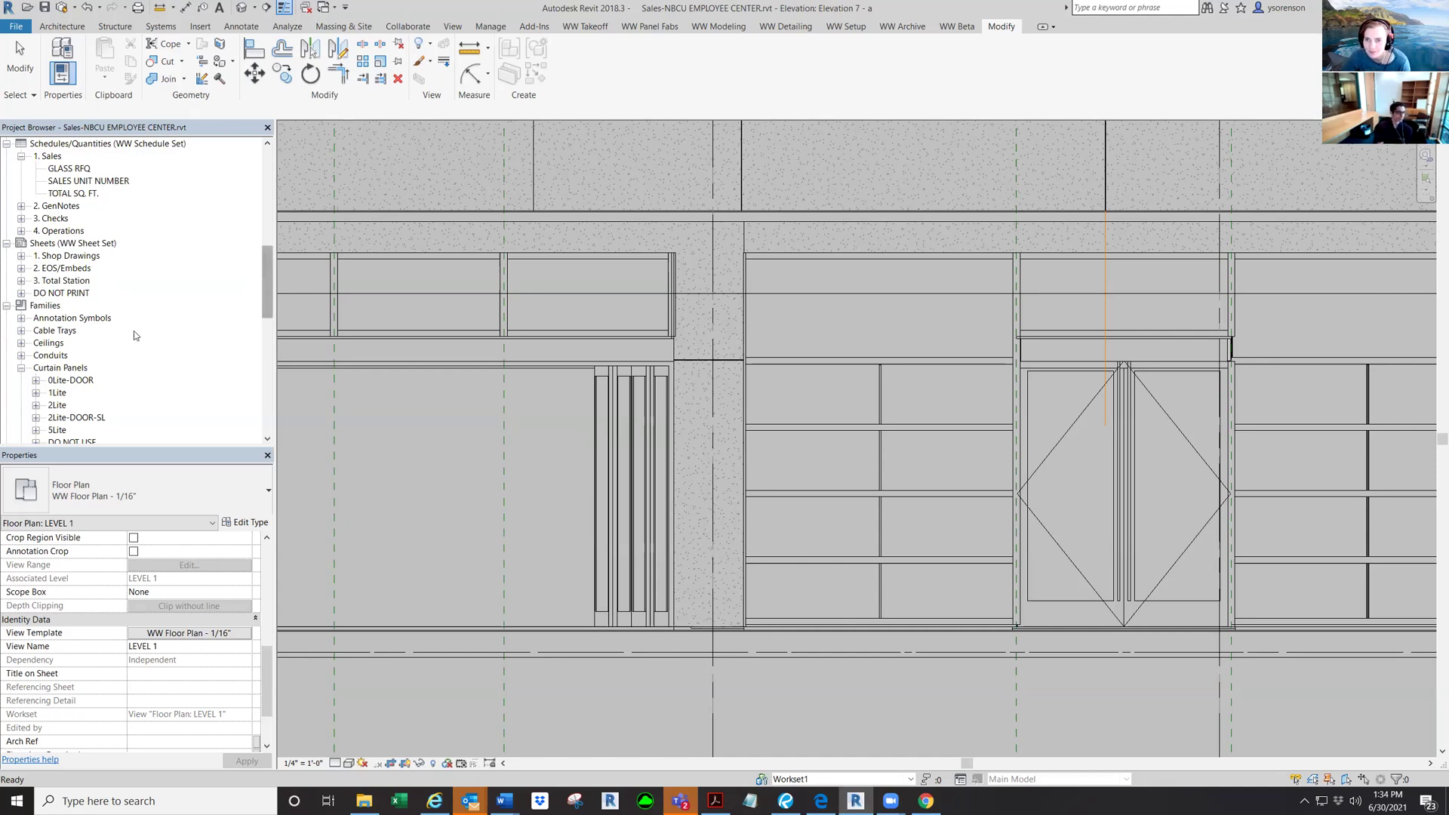
click(21, 367)
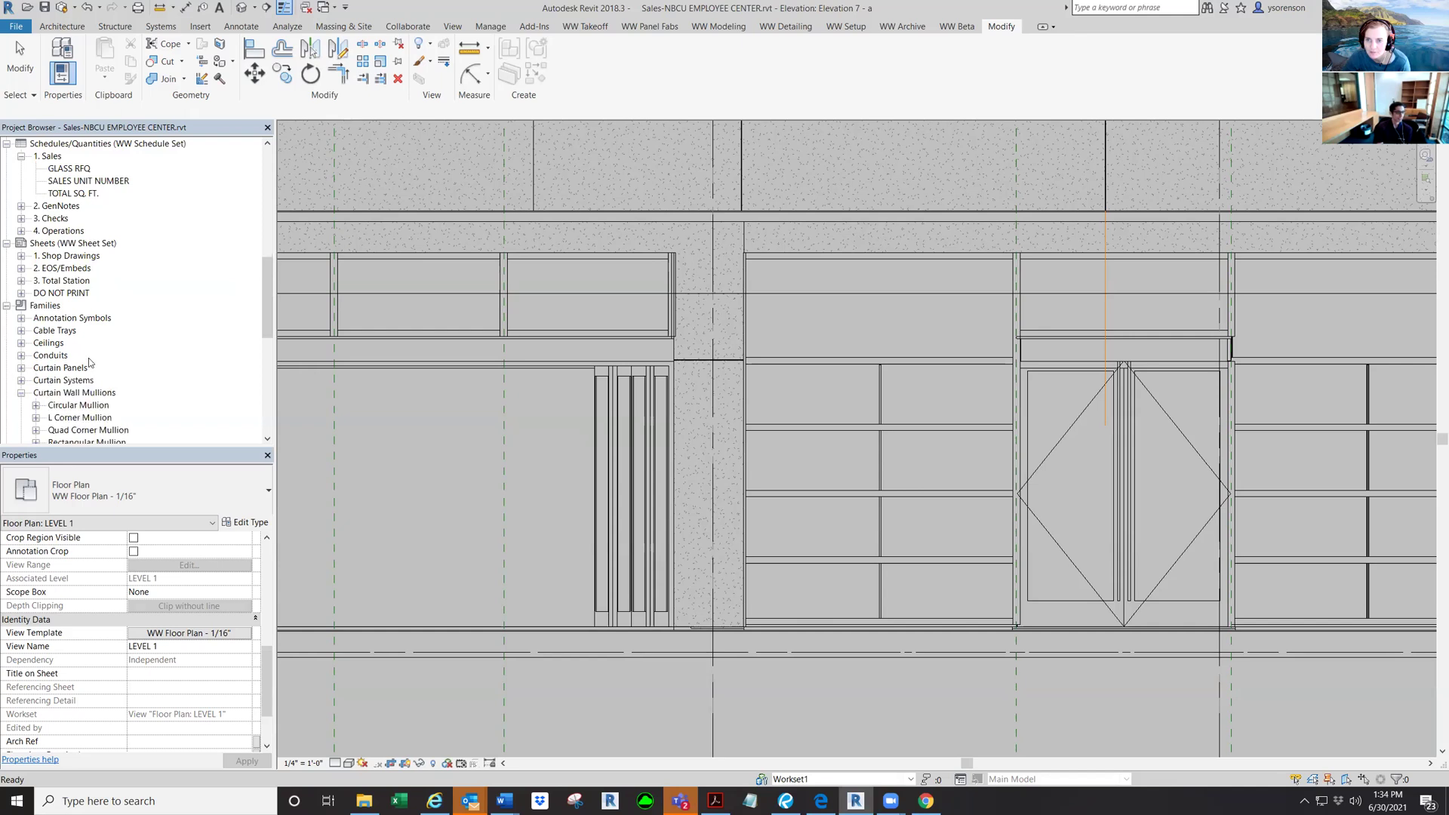
click(21, 393)
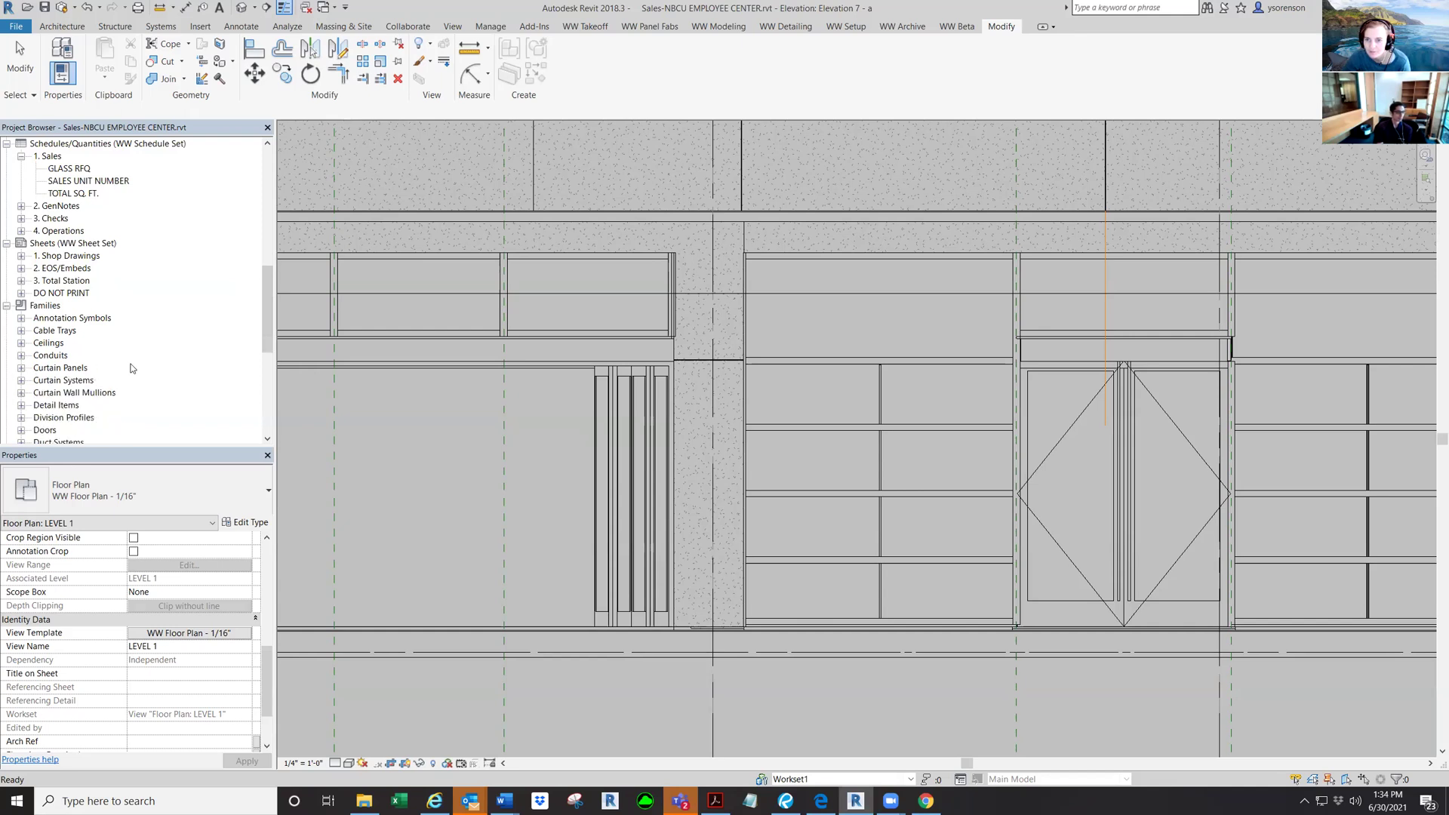
scroll(130, 370, down, 2)
scroll(129, 369, down, 1)
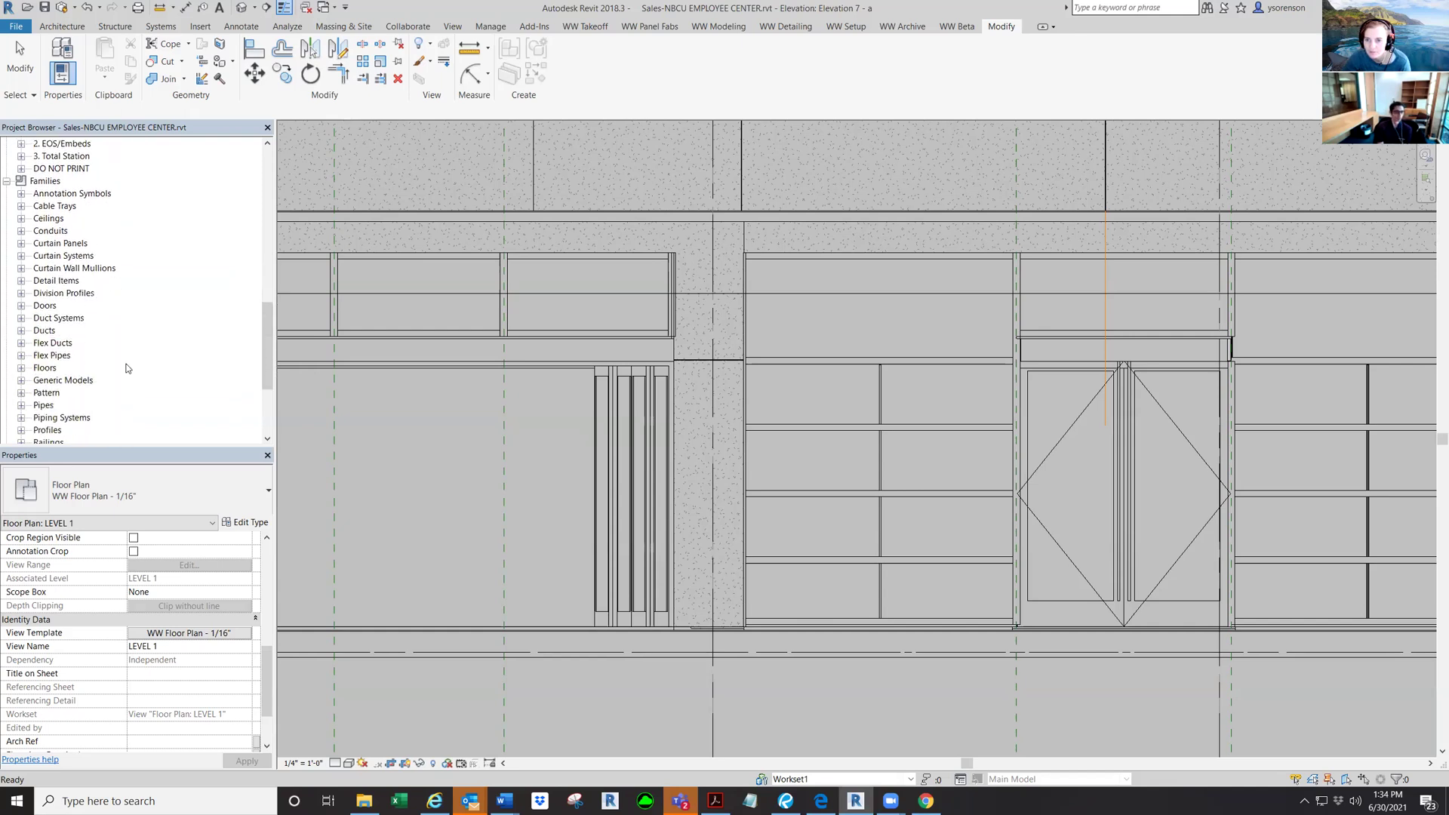
scroll(127, 369, down, 1)
click(22, 405)
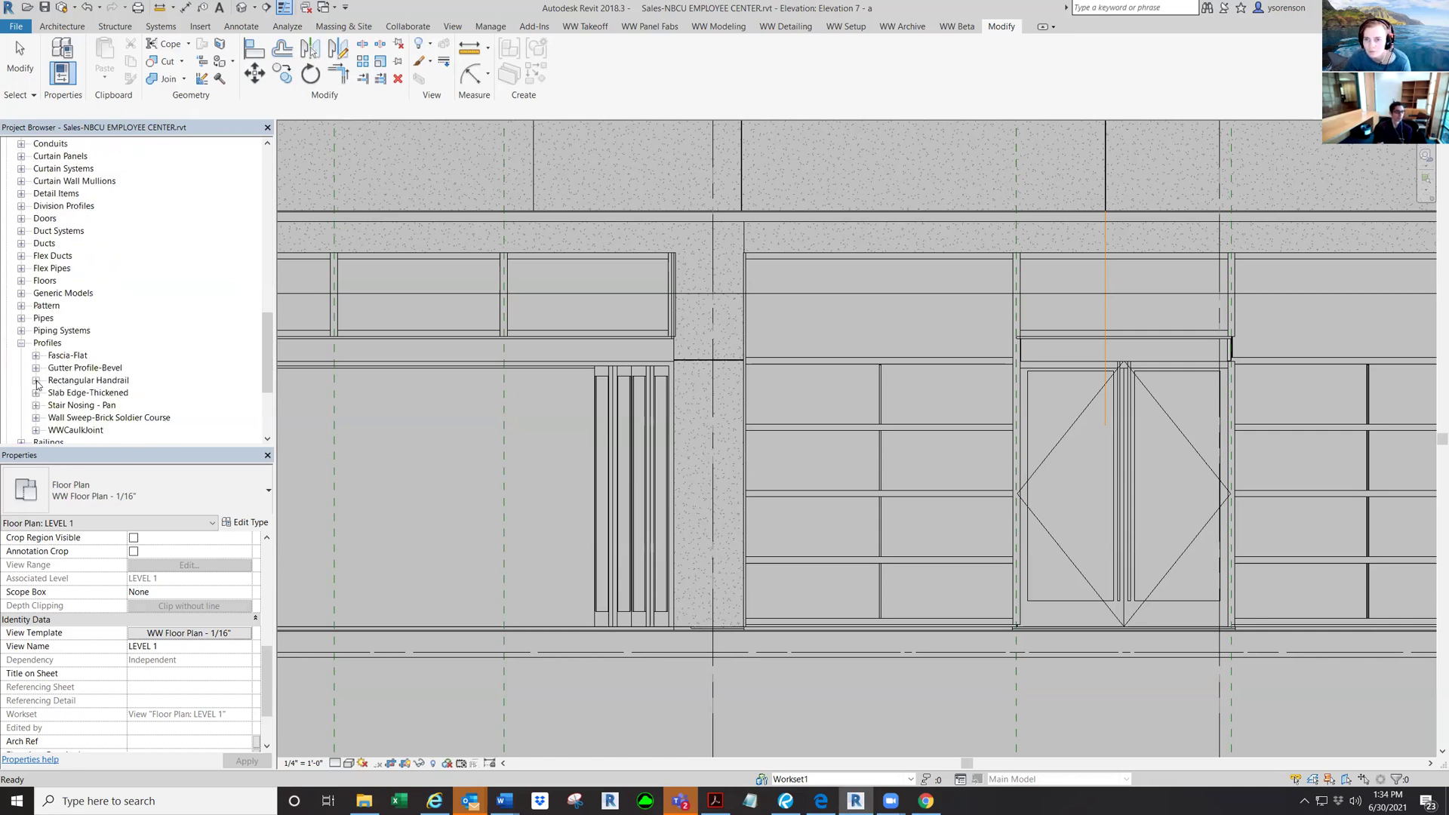
click(36, 430)
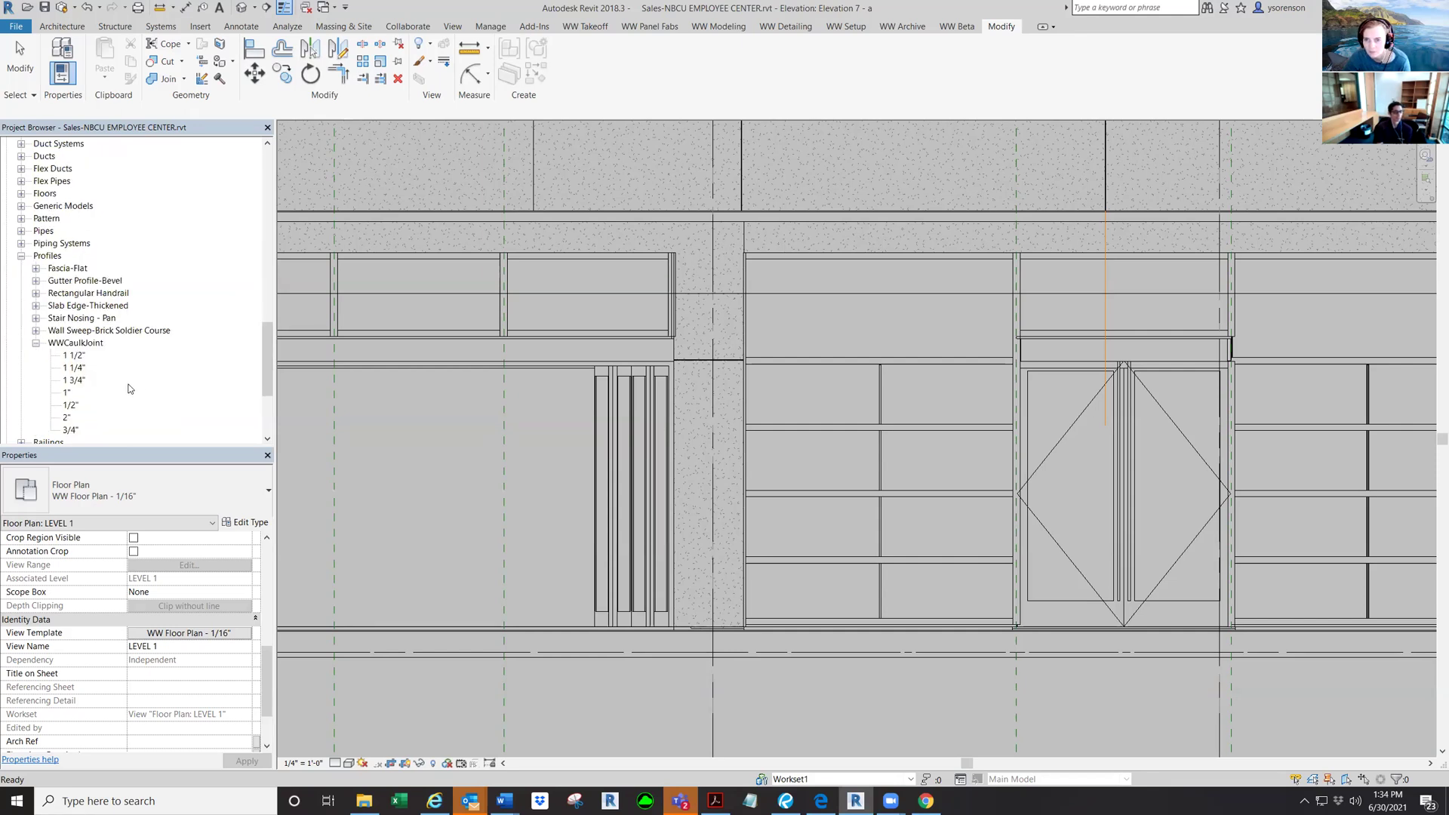
Create a new type named 2 1/4" in the WWCaulkJoint profile family.
click(85, 344)
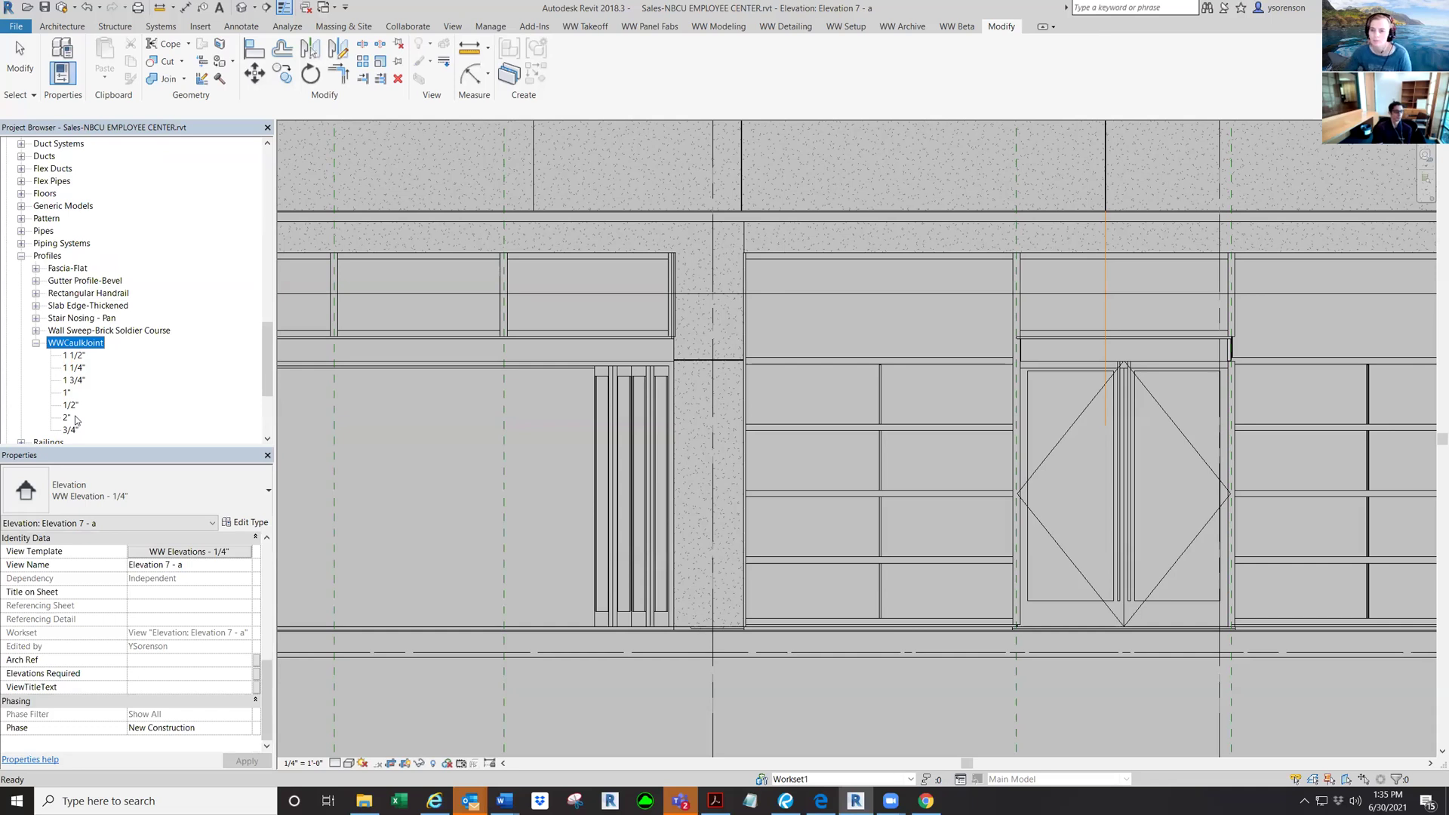
right_click(76, 344)
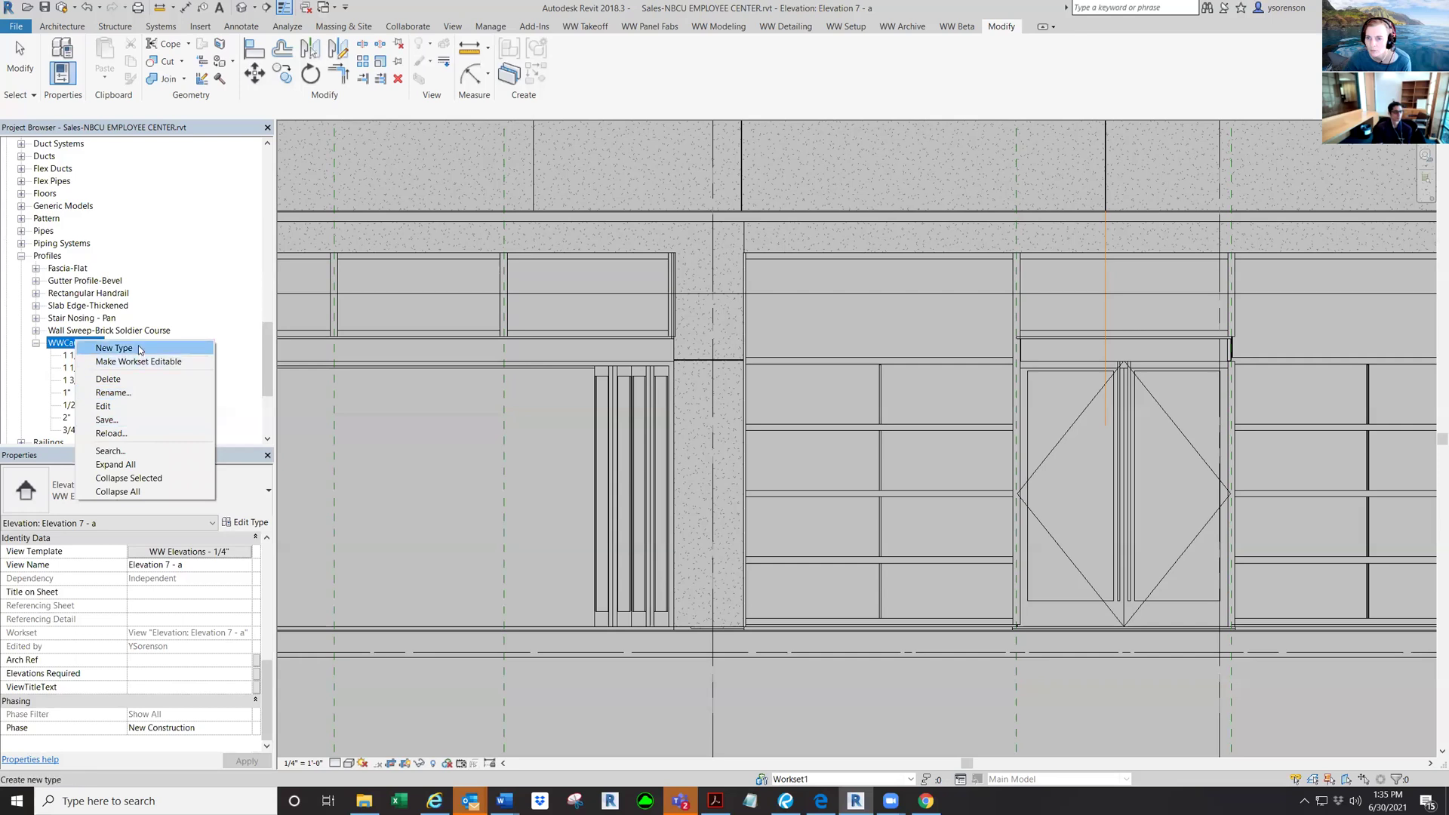
click(113, 348)
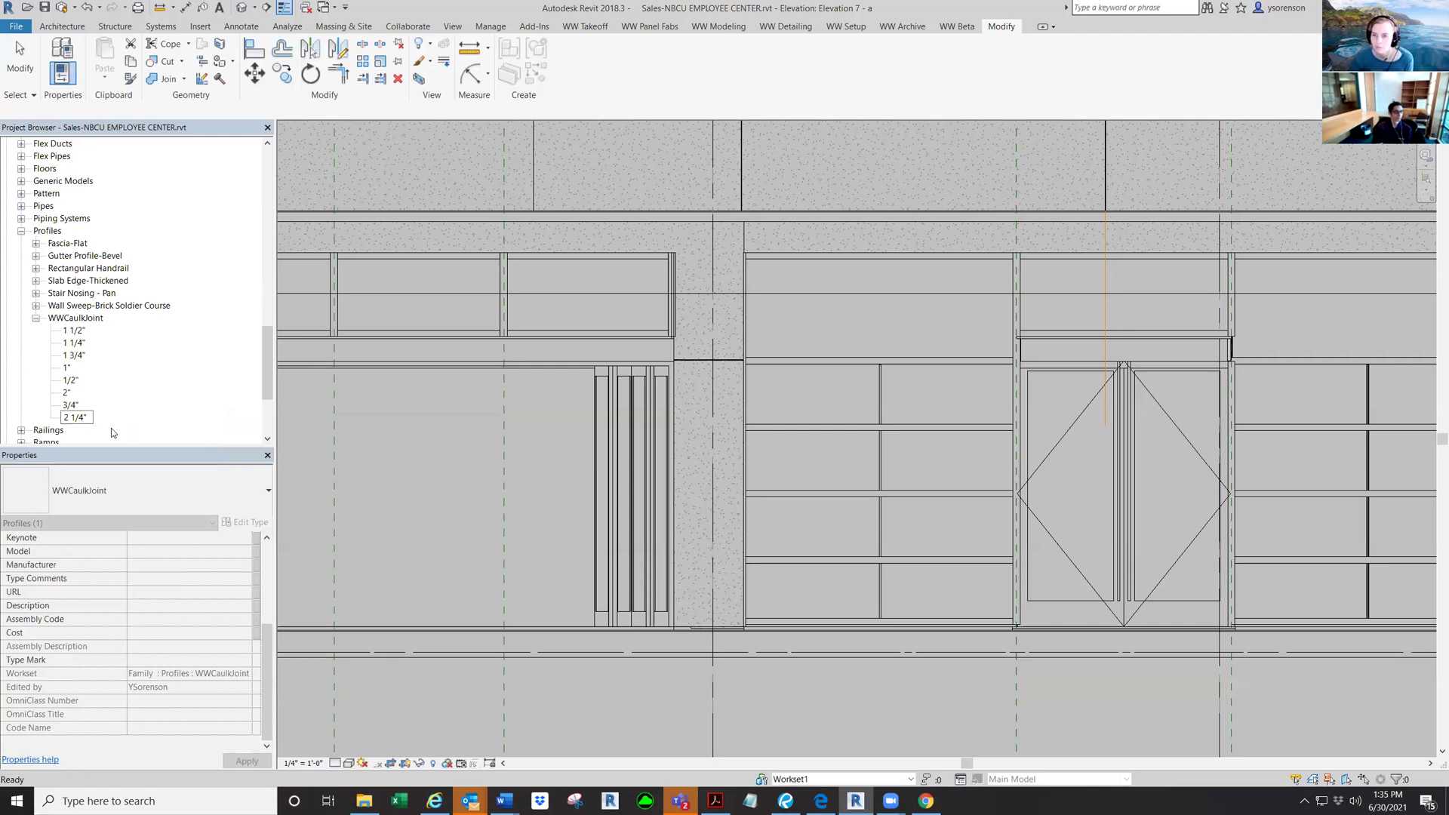
key(Return)
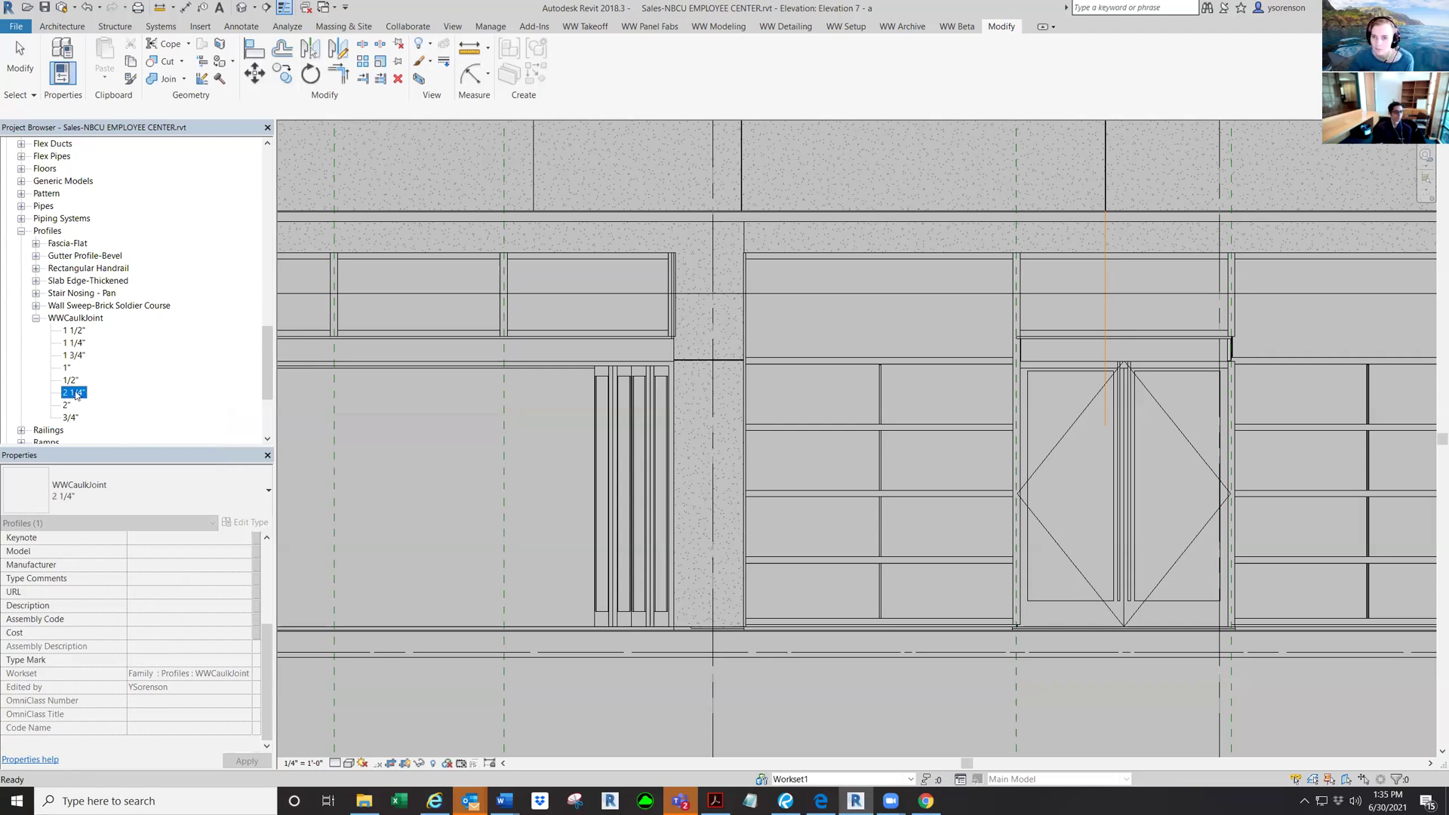
Set the CaulkJointWidth of the 2 1/4" WWCaulkJoint profile type to 0' 2 1/4".
right_click(75, 392)
double_click(74, 393)
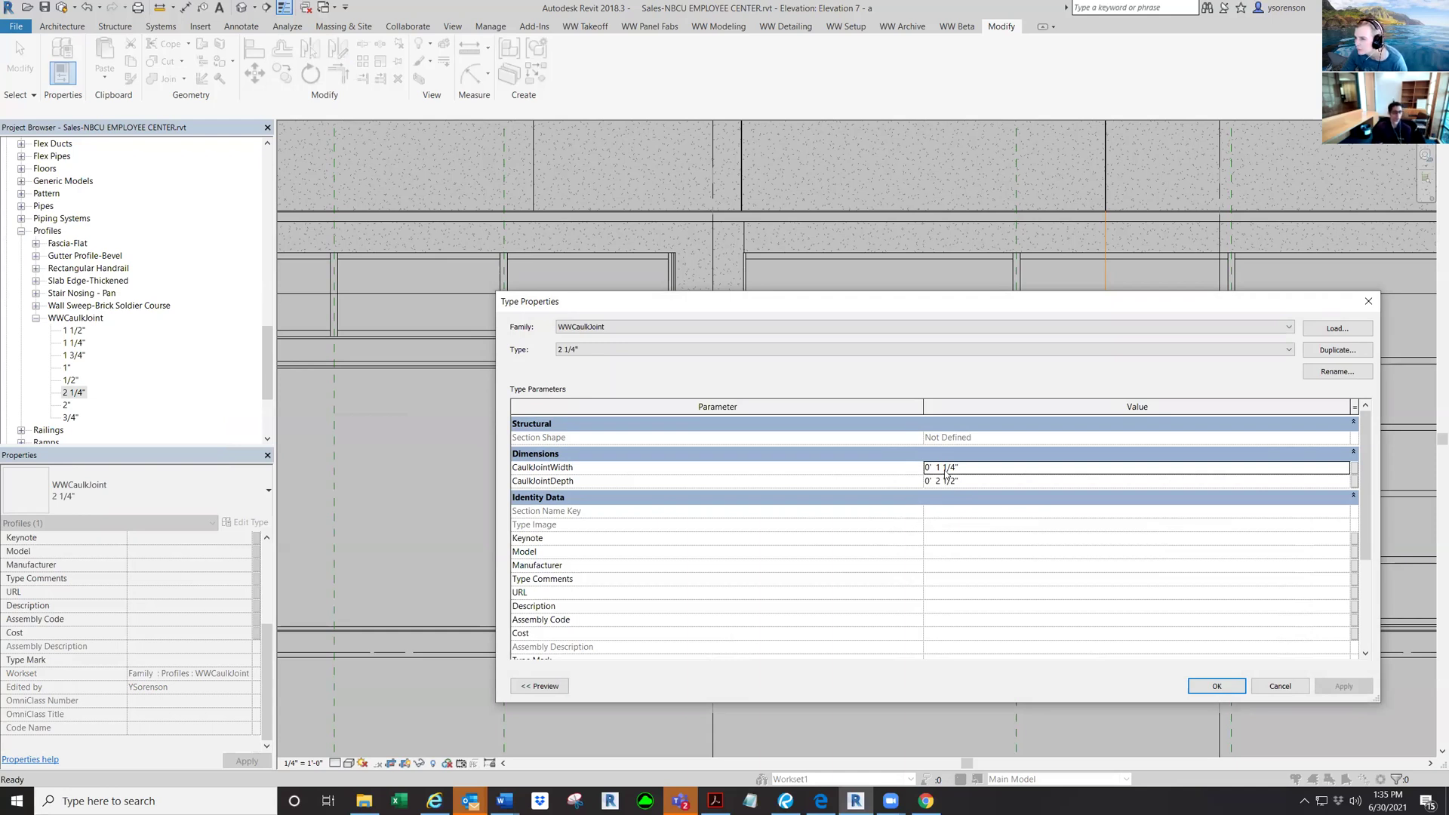
click(944, 468)
drag(943, 467, 936, 467)
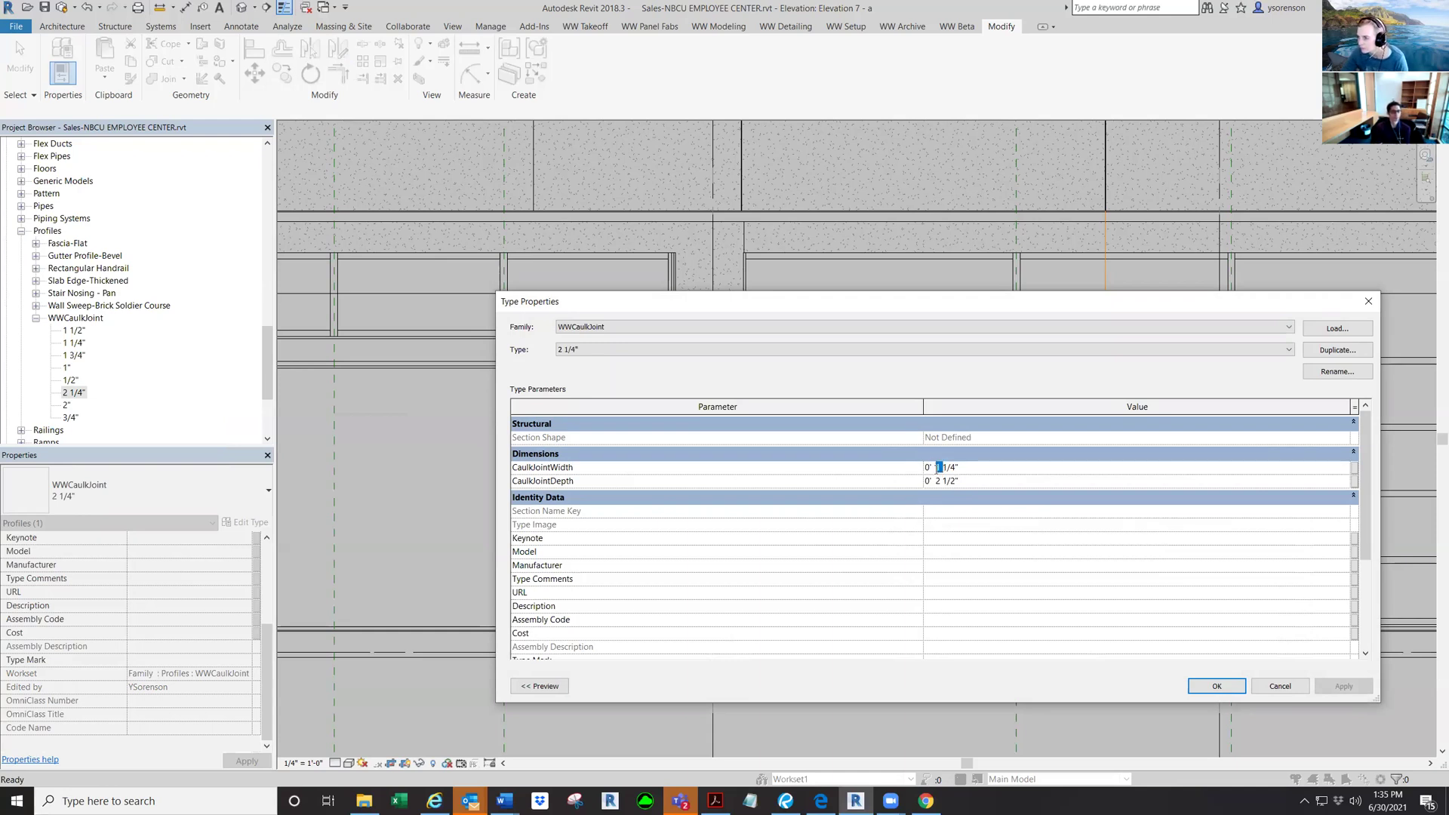
text(2)
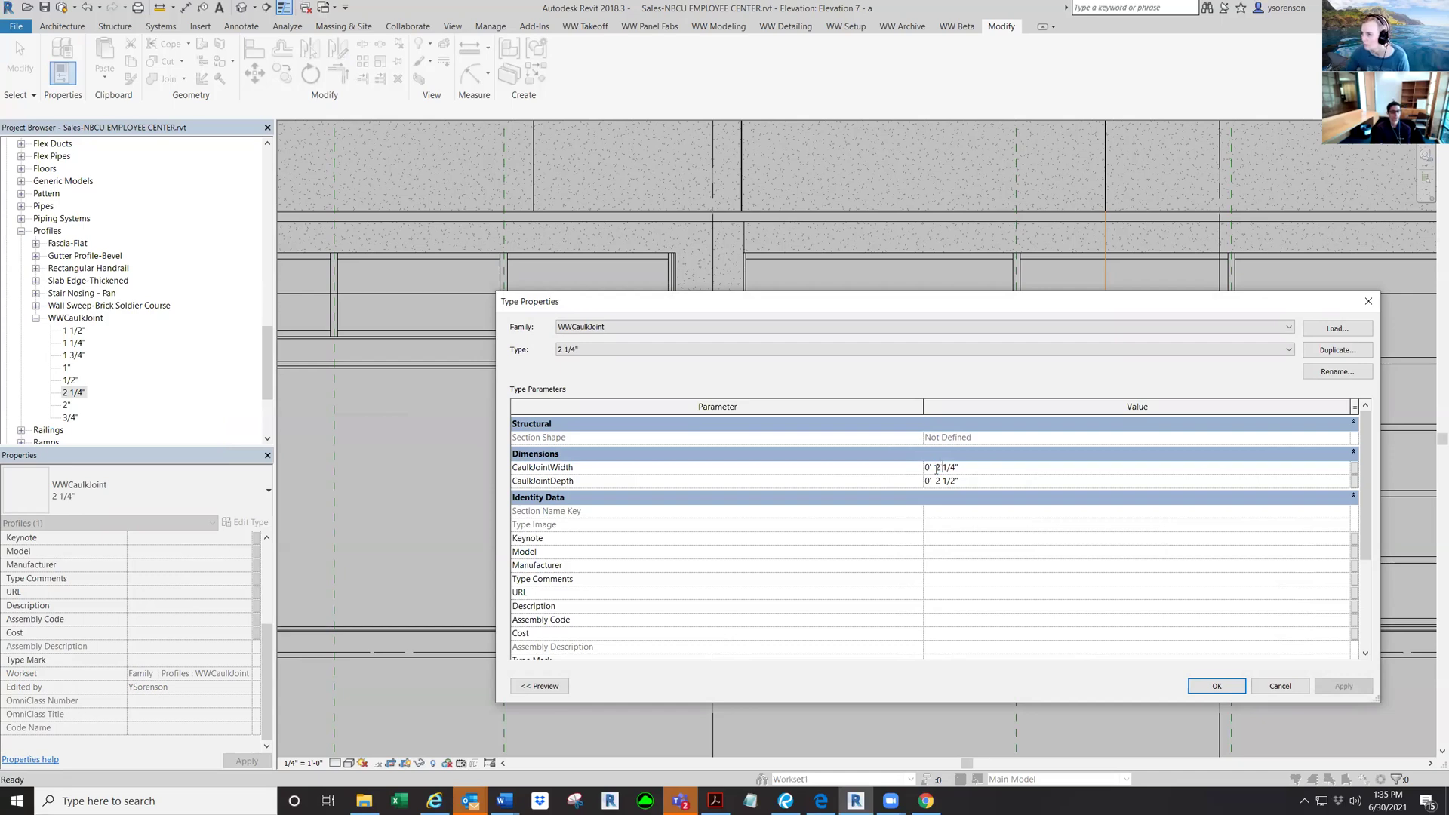
click(1222, 687)
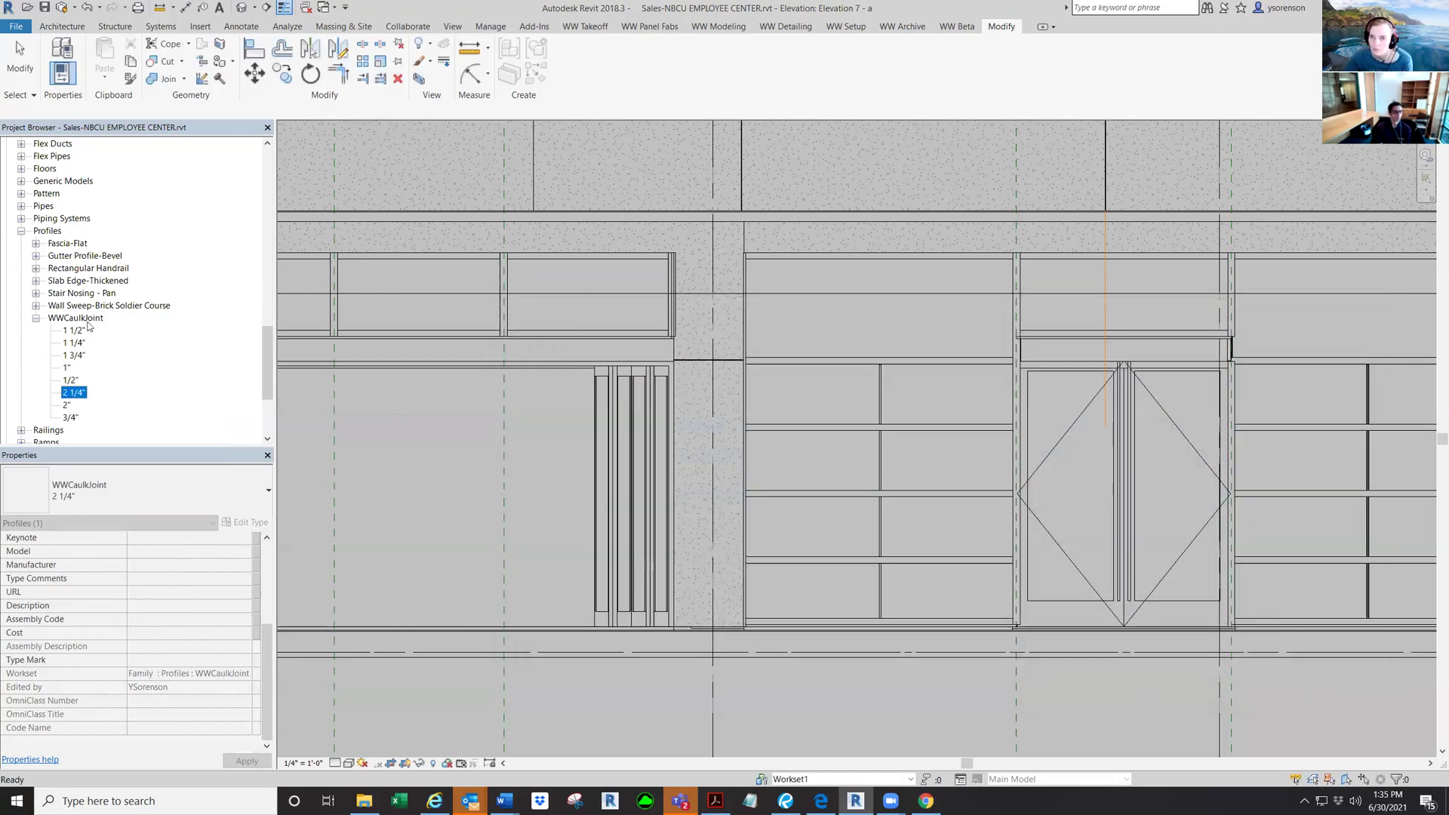
Add another type named 2 1/2" to the WWCaulkJoint profile family.
click(87, 320)
right_click(87, 322)
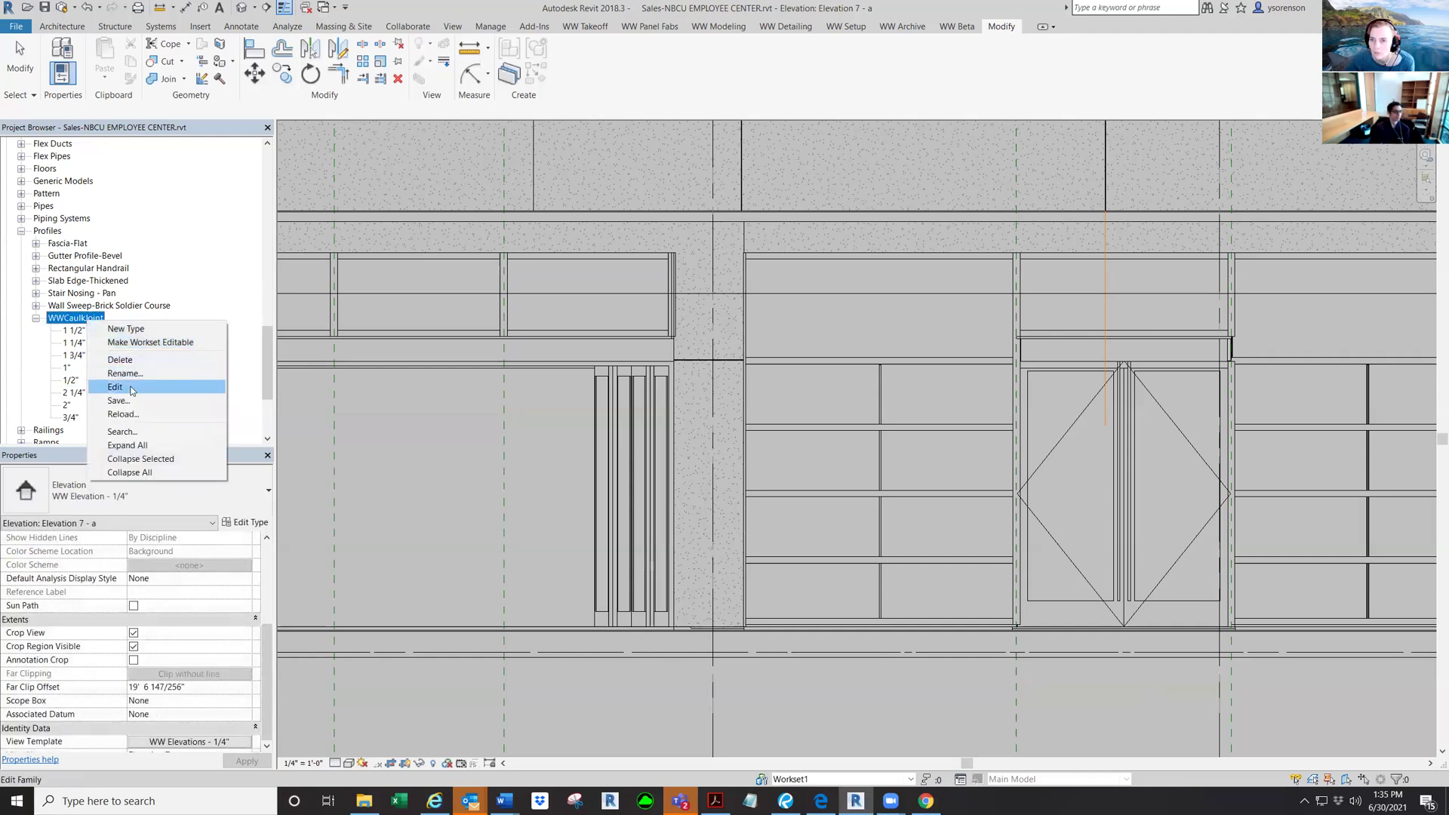
click(137, 330)
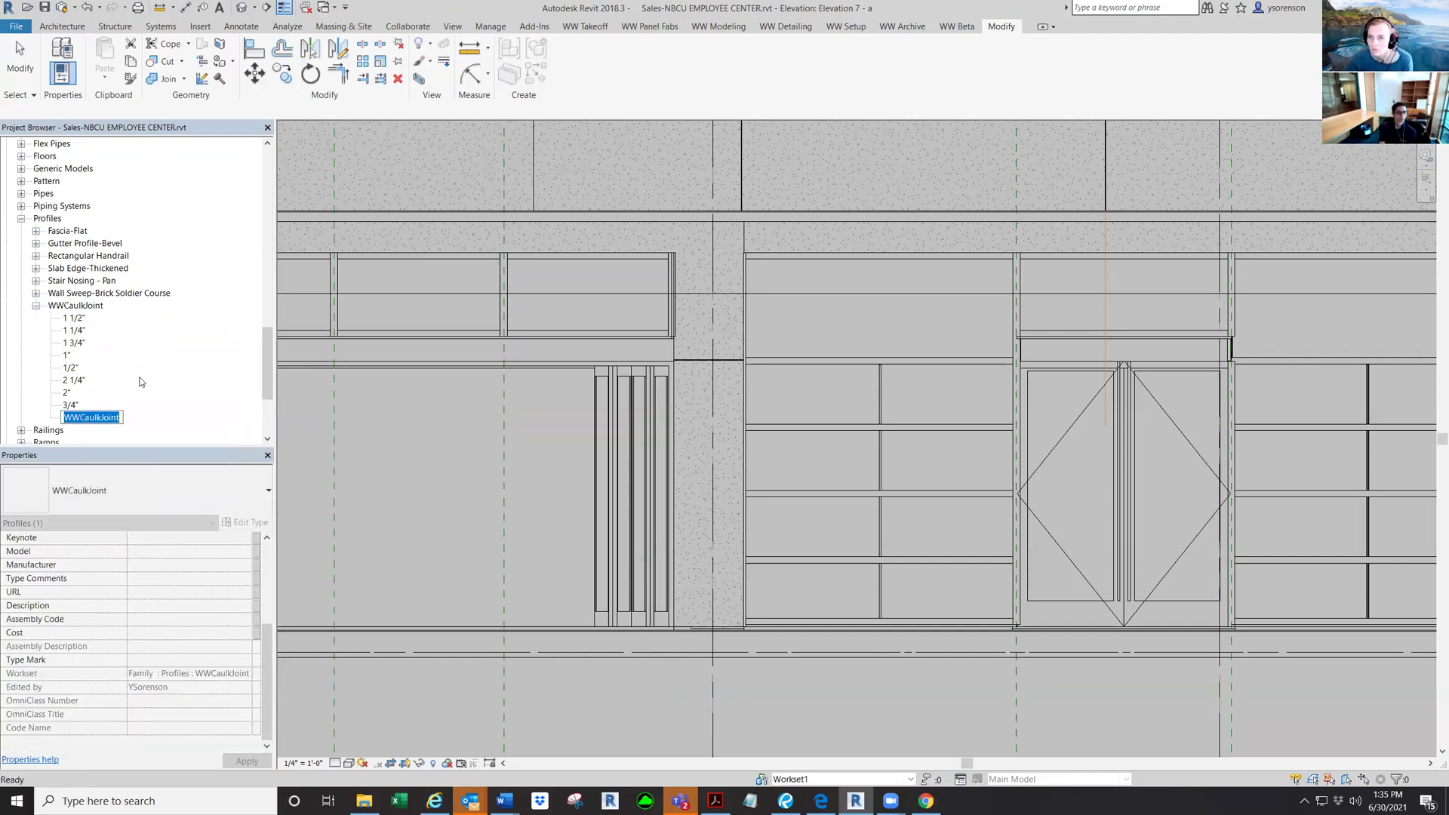
text(2 1/2")
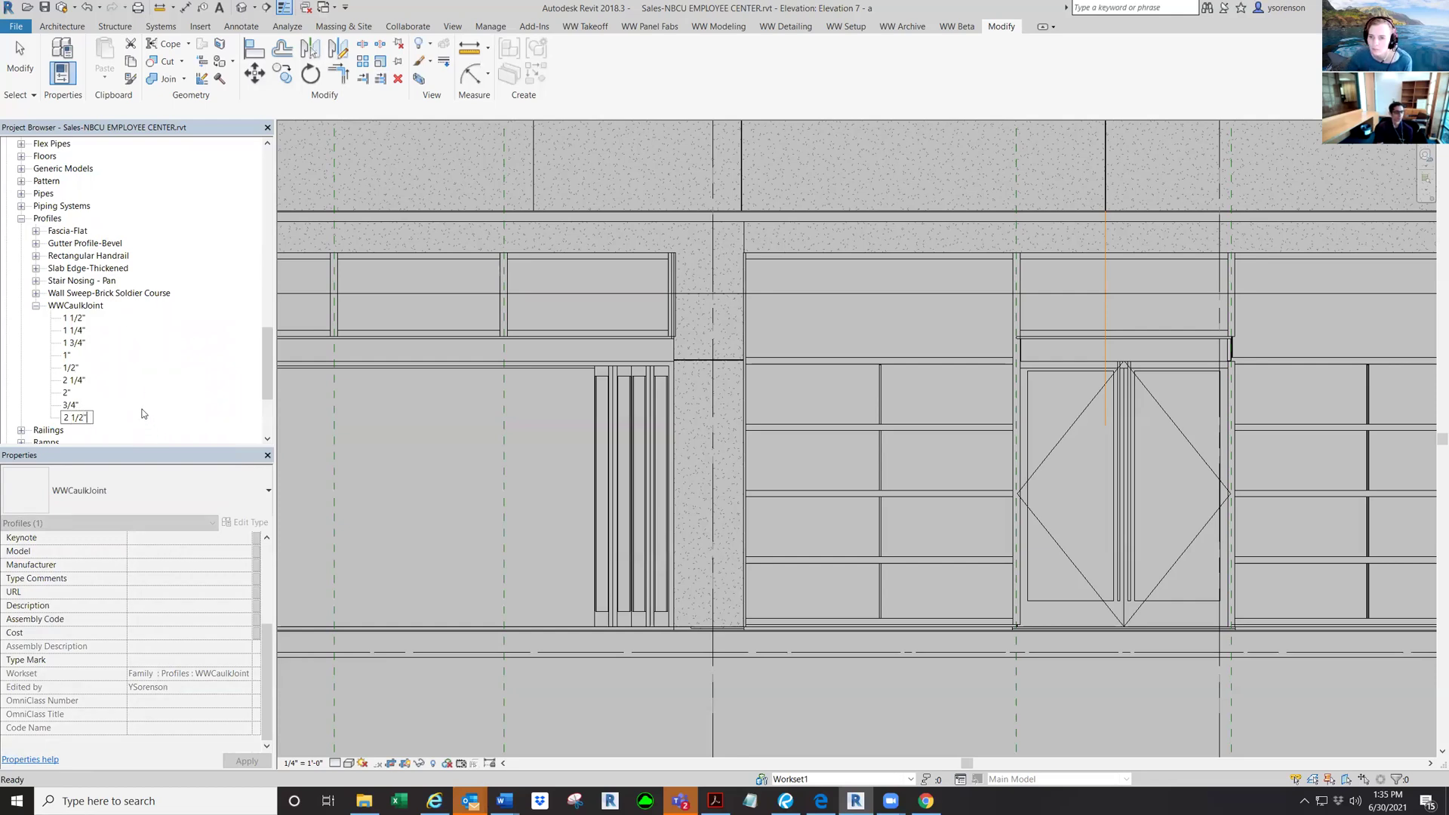
key(Return)
Set the CaulkJointWidth of the 2 1/2" WWCaulkJoint profile type to 0' 2 1/2".
double_click(75, 380)
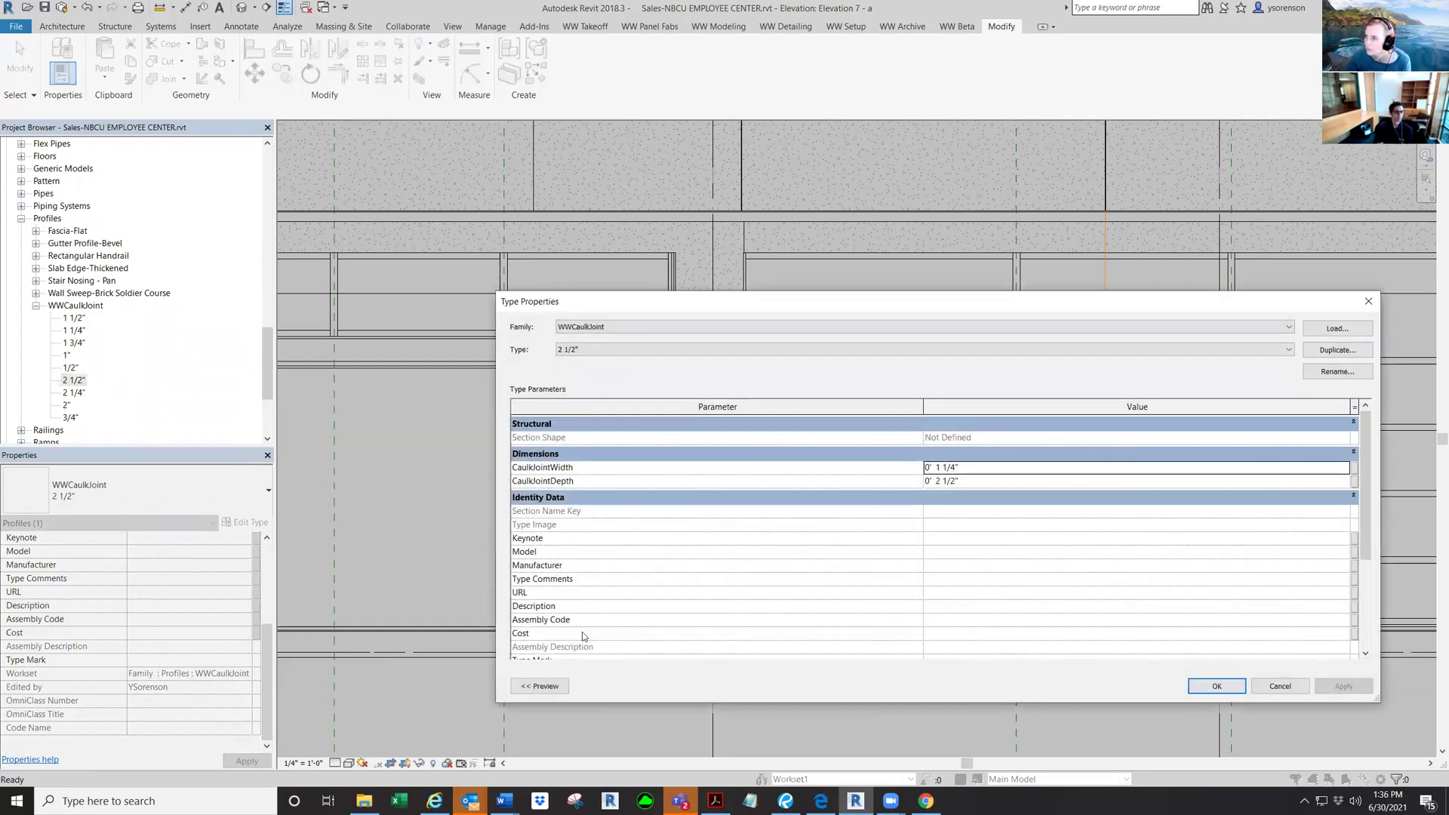
click(941, 469)
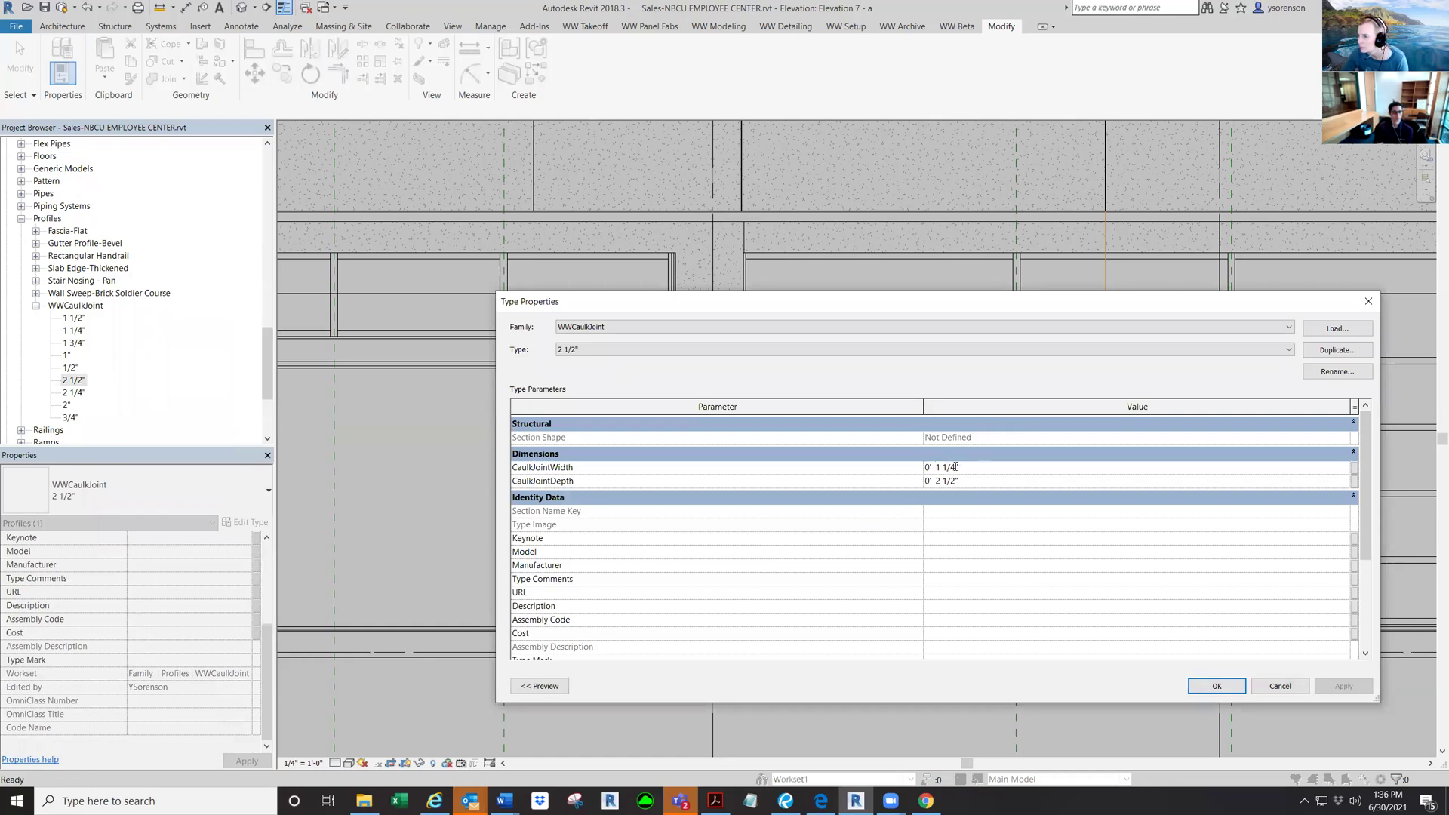
drag(958, 467, 936, 466)
text(2 1/2")
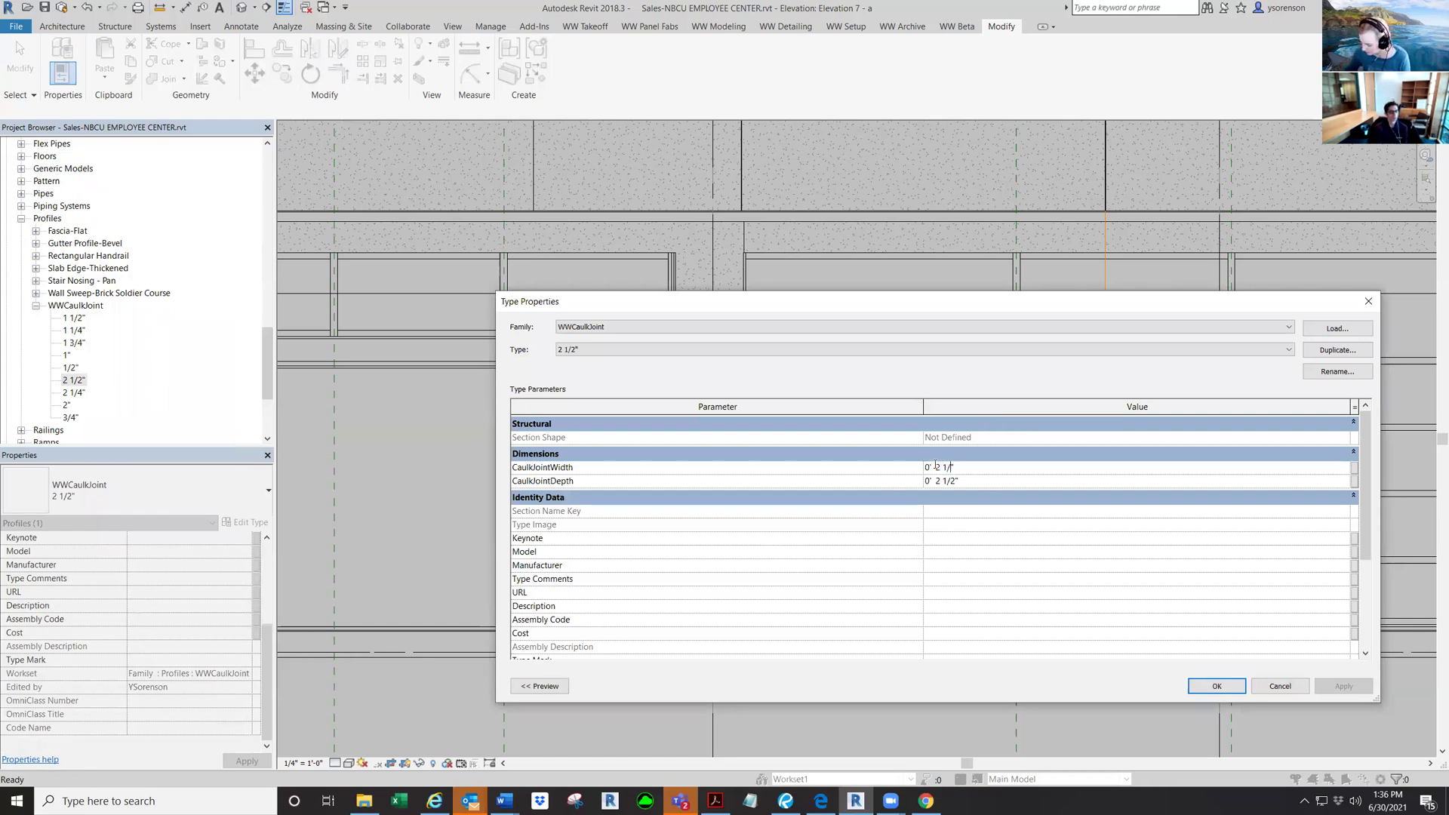
click(1216, 687)
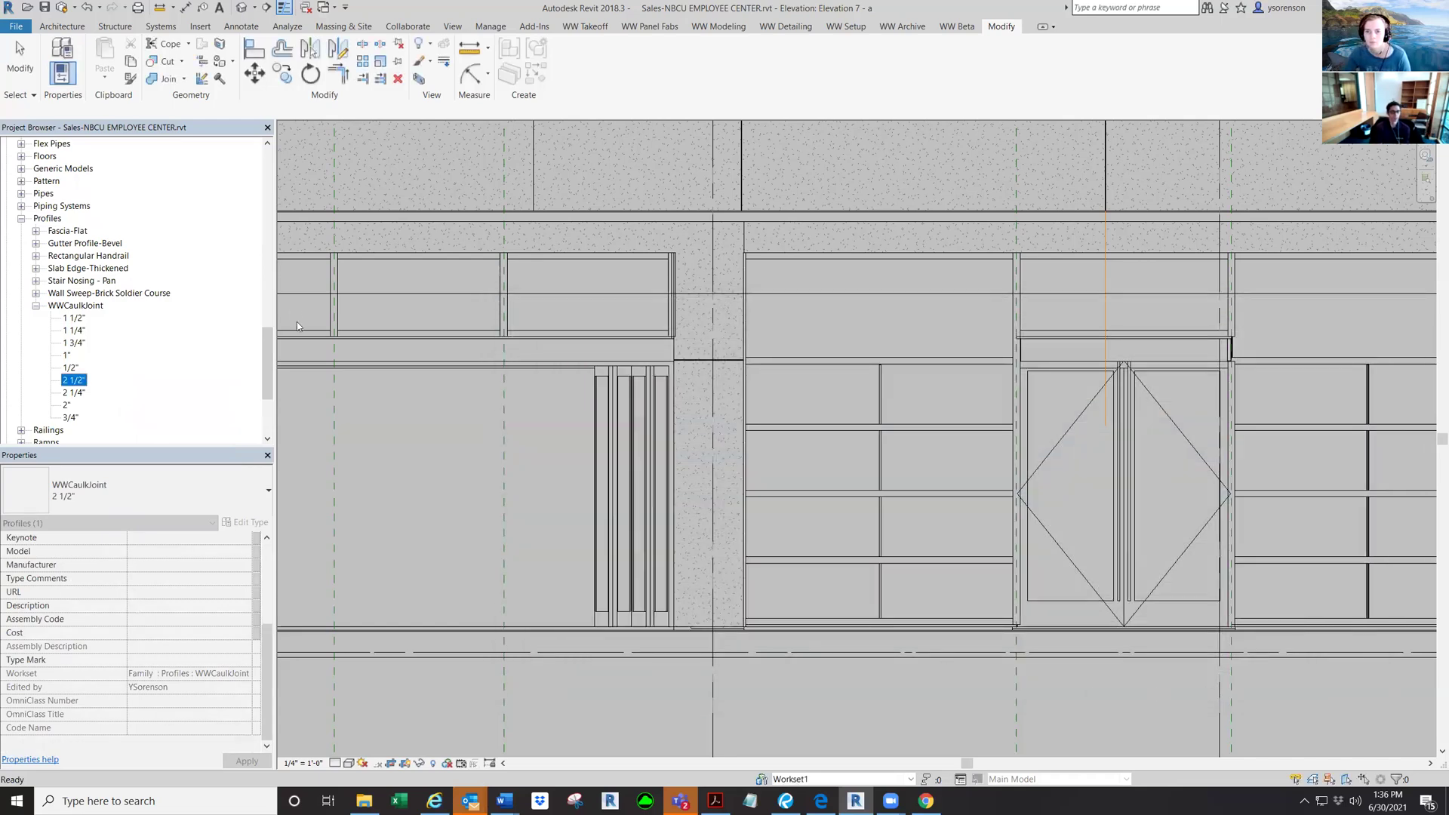
Review the type properties of the 2 1/2" WWCaulkJoint profile, checking its joint width and depth.
double_click(78, 380)
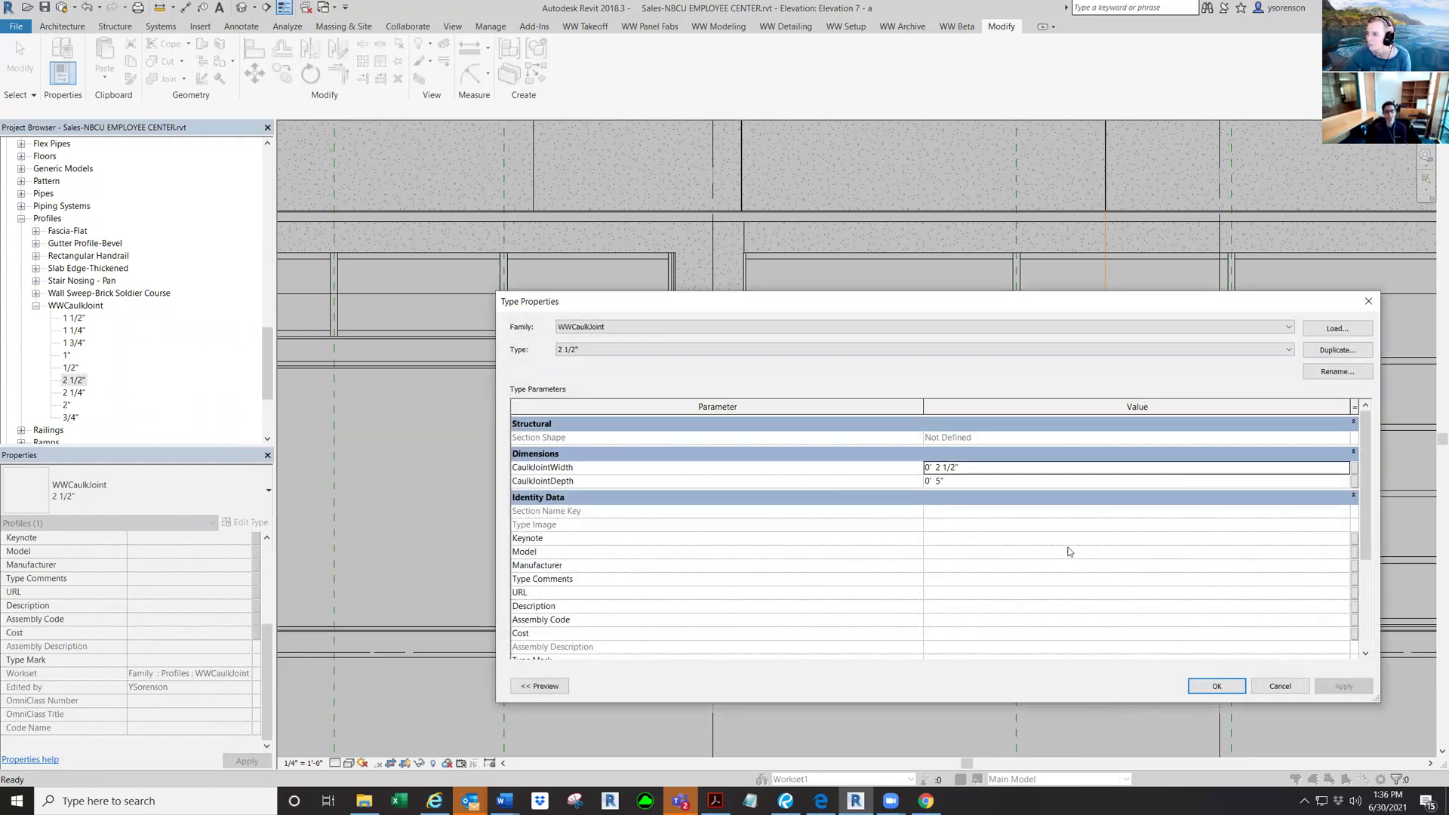
scroll(1071, 557, down, 3)
click(1218, 682)
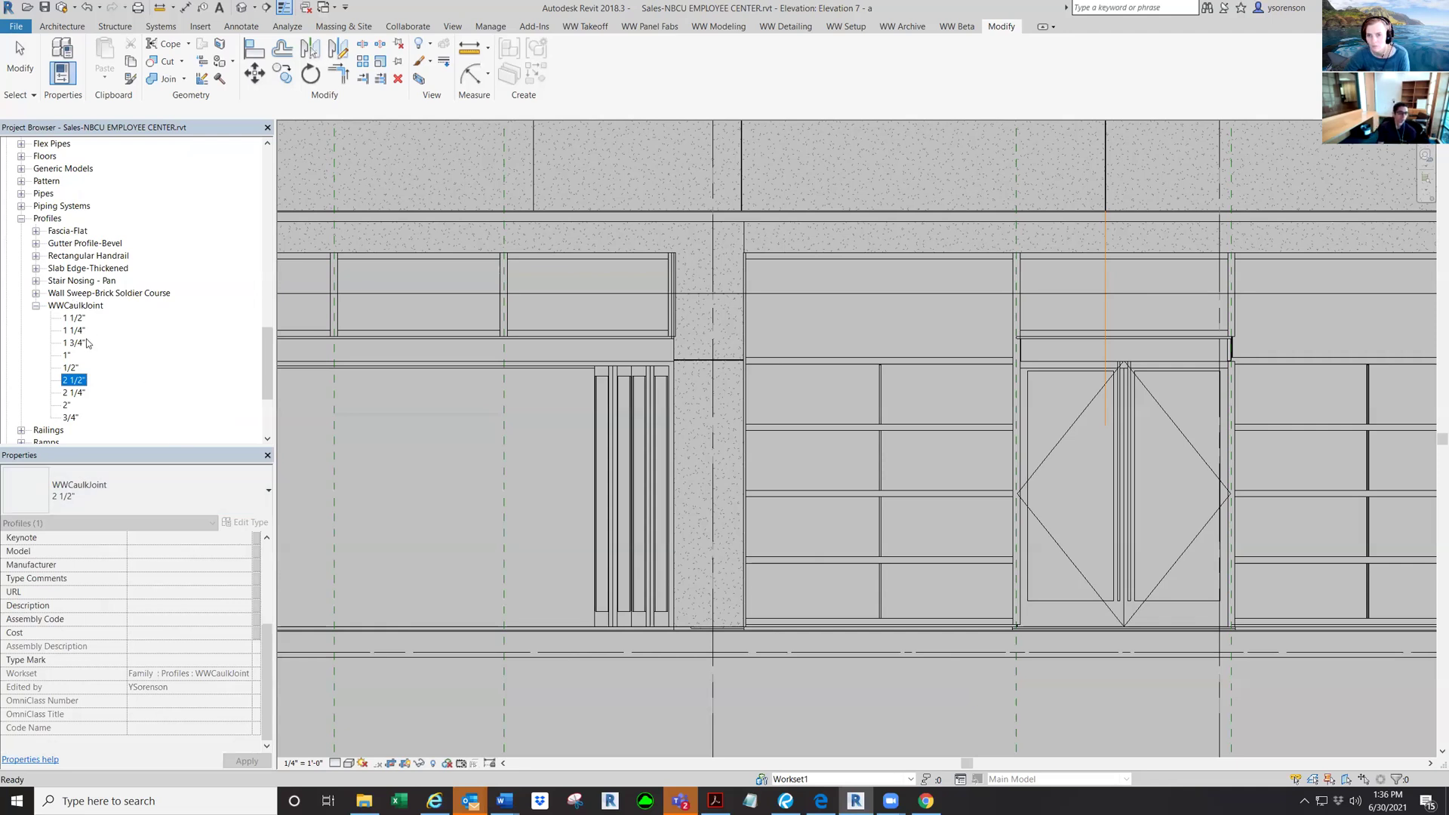
Expand Rectangular Mullion under the Curtain Wall Mullions families and locate the WW Caulk Joint types.
scroll(58, 285, up, 2)
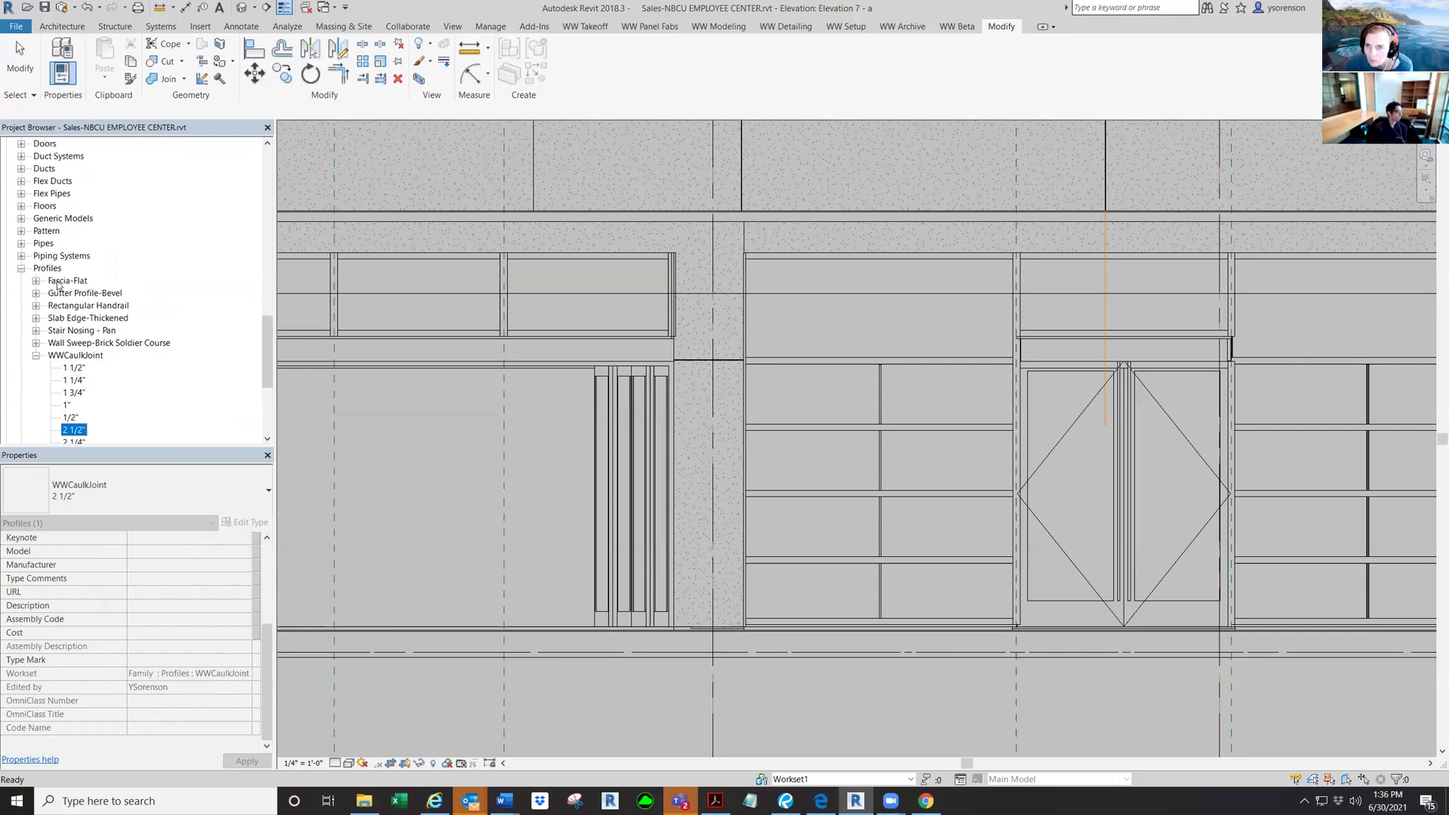
scroll(58, 285, up, 3)
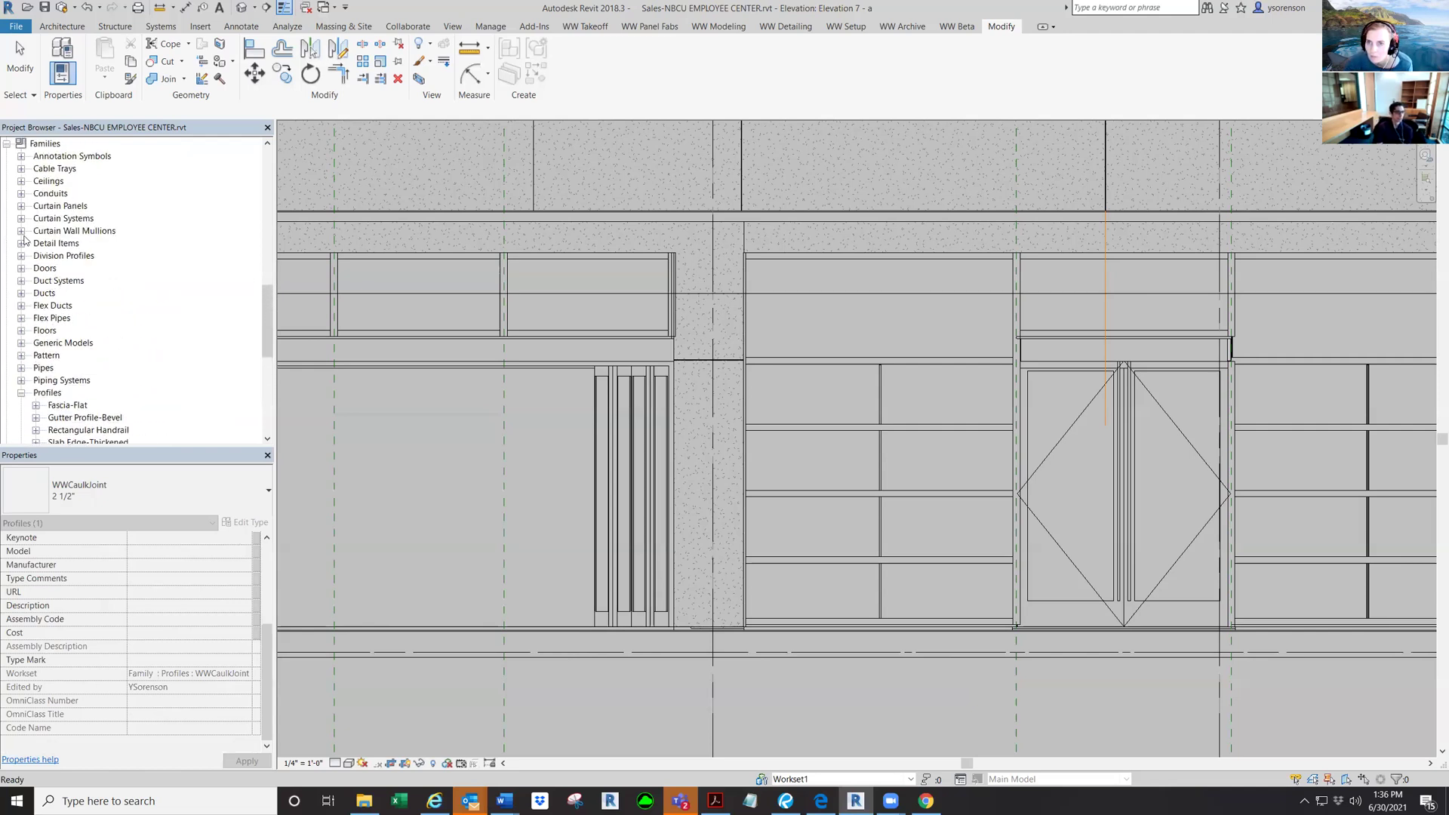
click(21, 231)
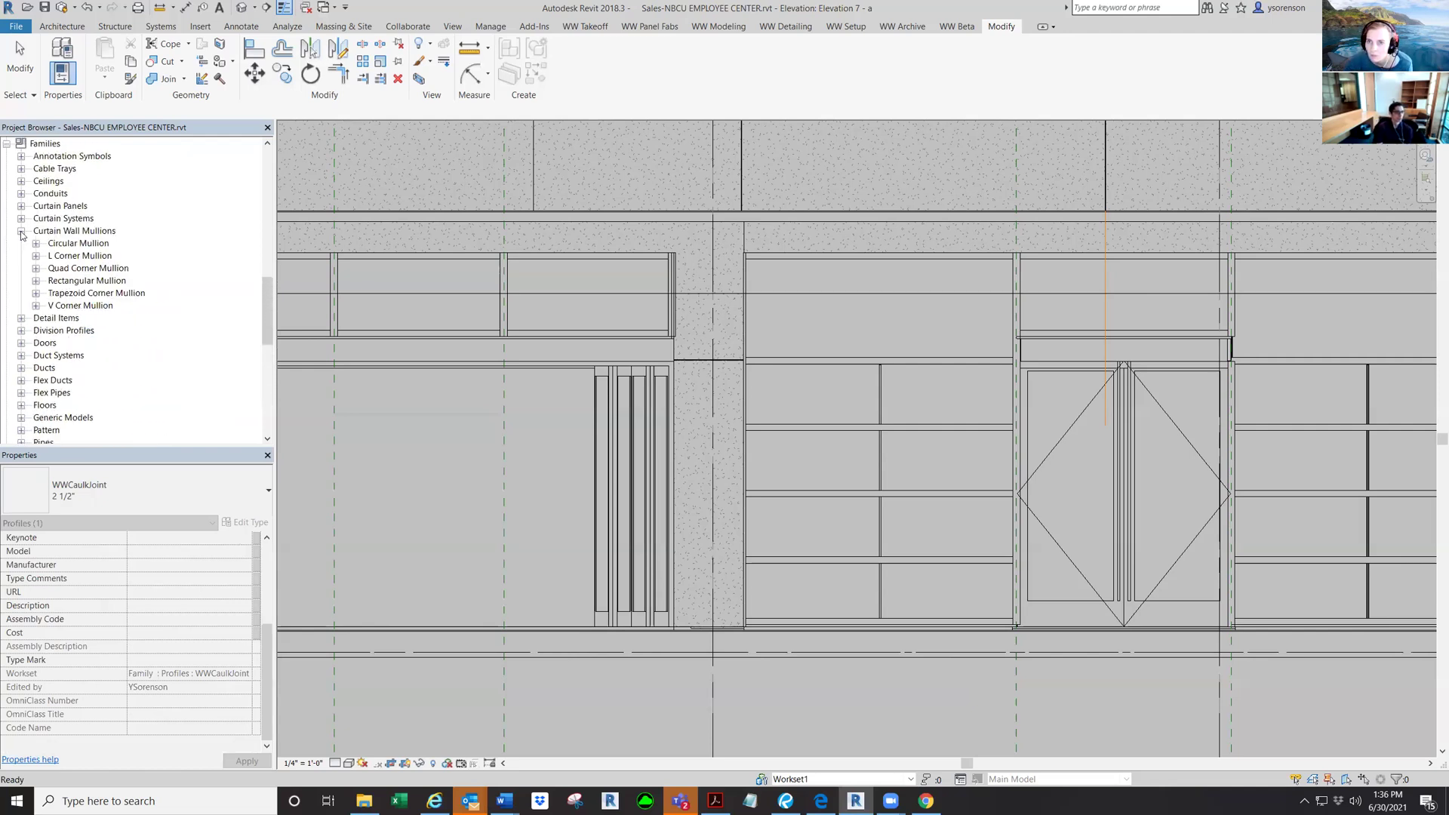
double_click(67, 280)
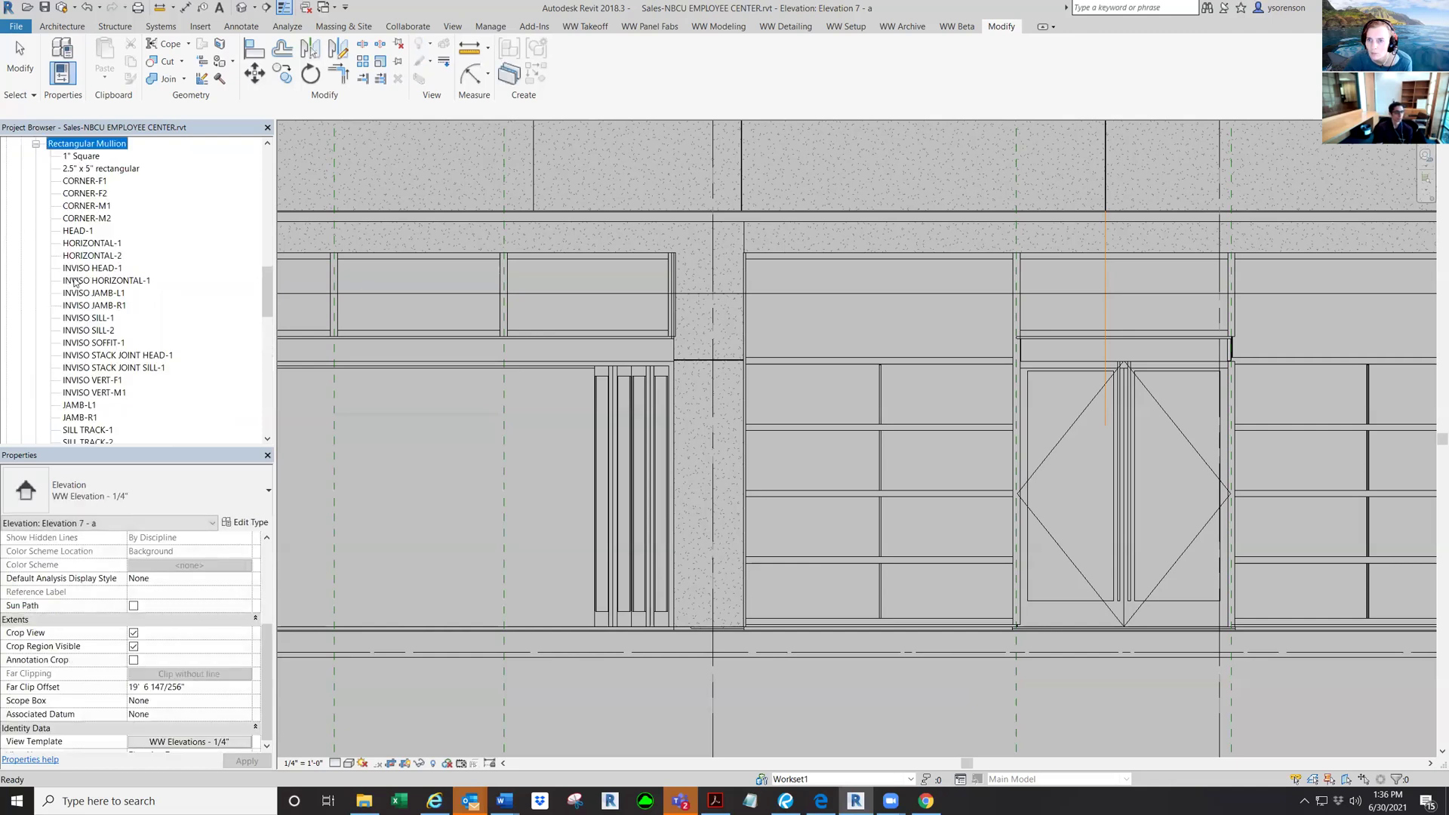
scroll(92, 226, down, 4)
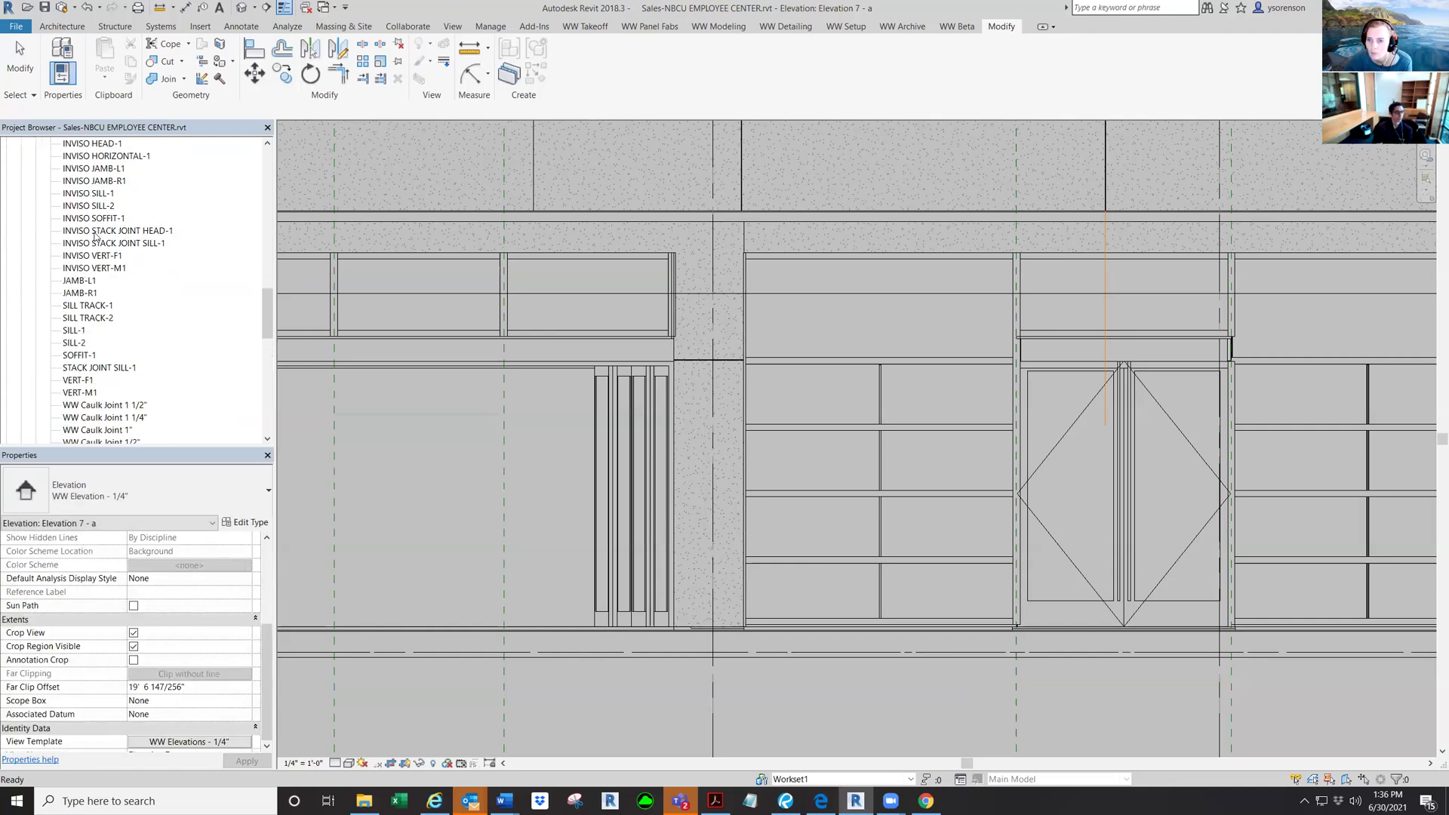
scroll(128, 420, down, 1)
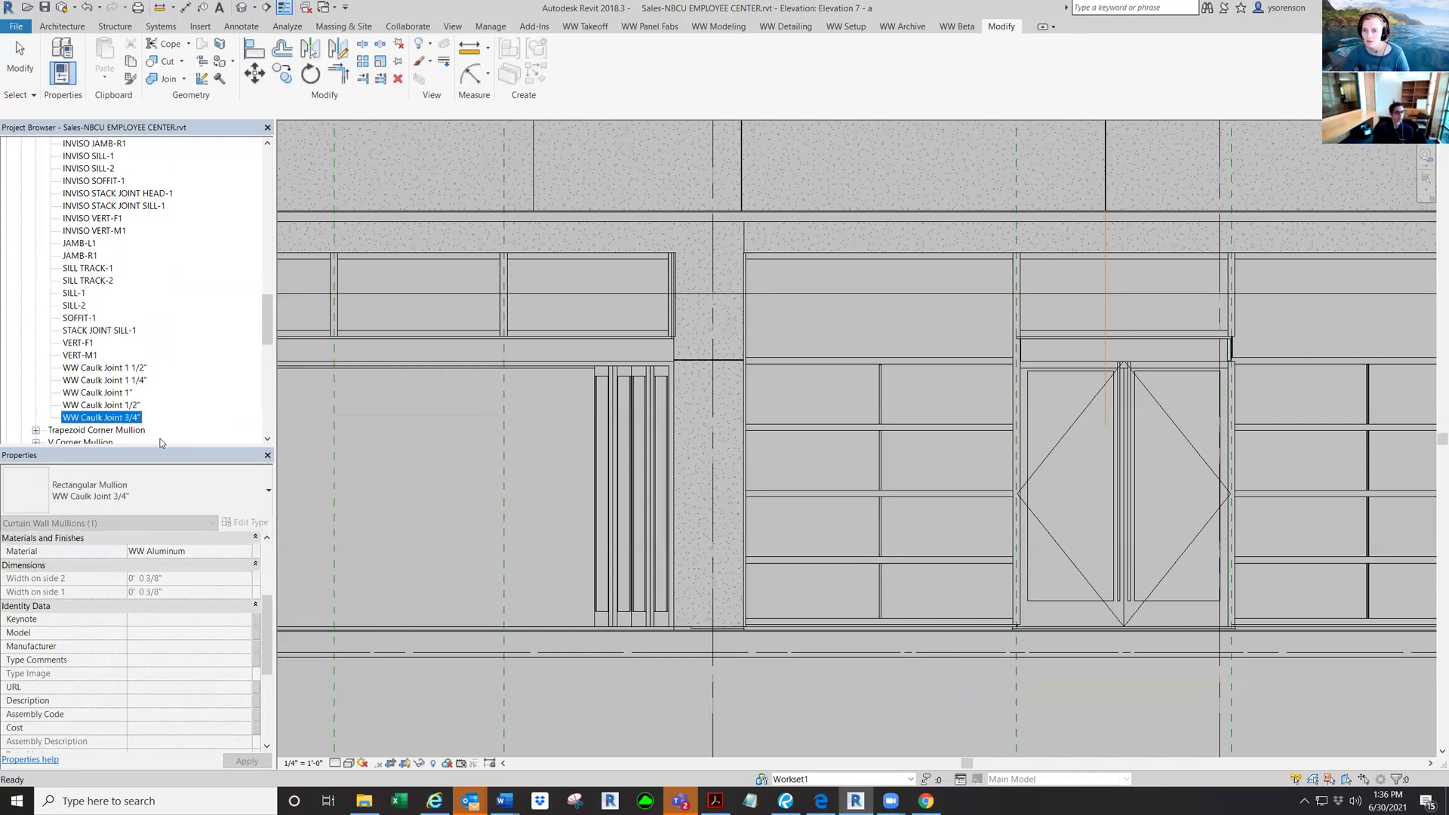
click(131, 368)
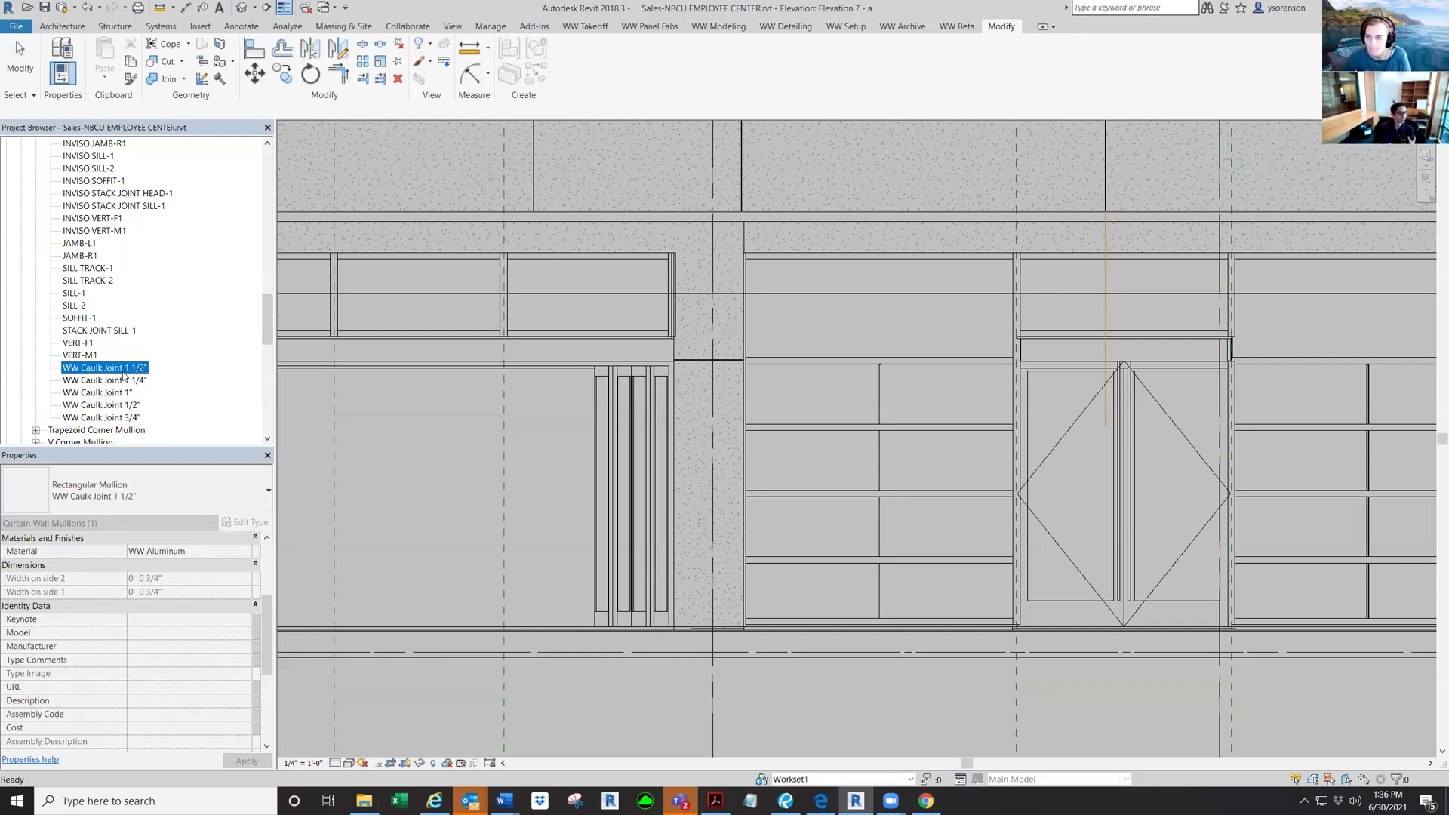
right_click(121, 369)
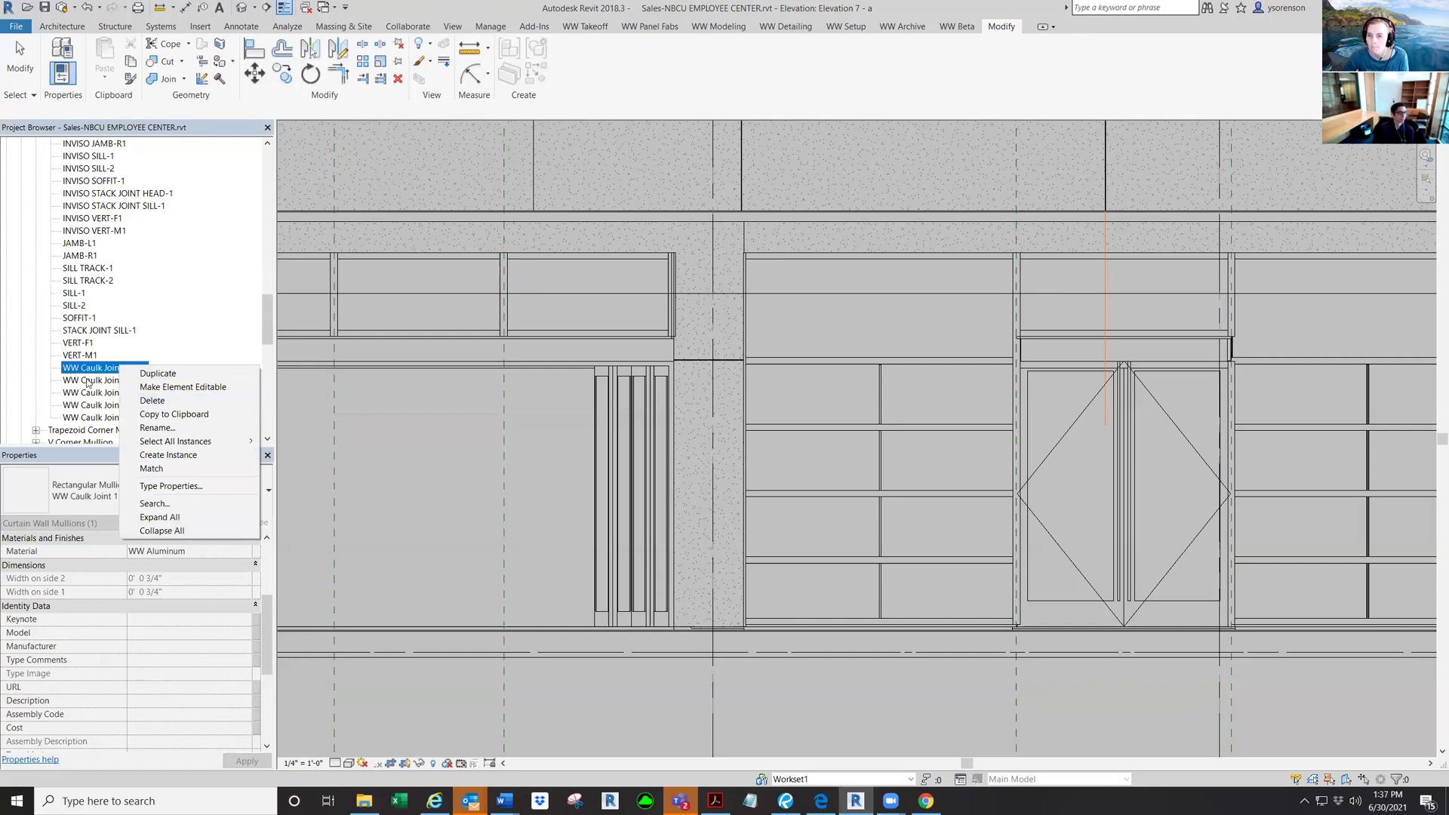
click(106, 381)
Duplicate the WW Caulk Joint 1" rectangular mullion type and name the copy WW Caulk Joint 2".
click(104, 394)
right_click(104, 394)
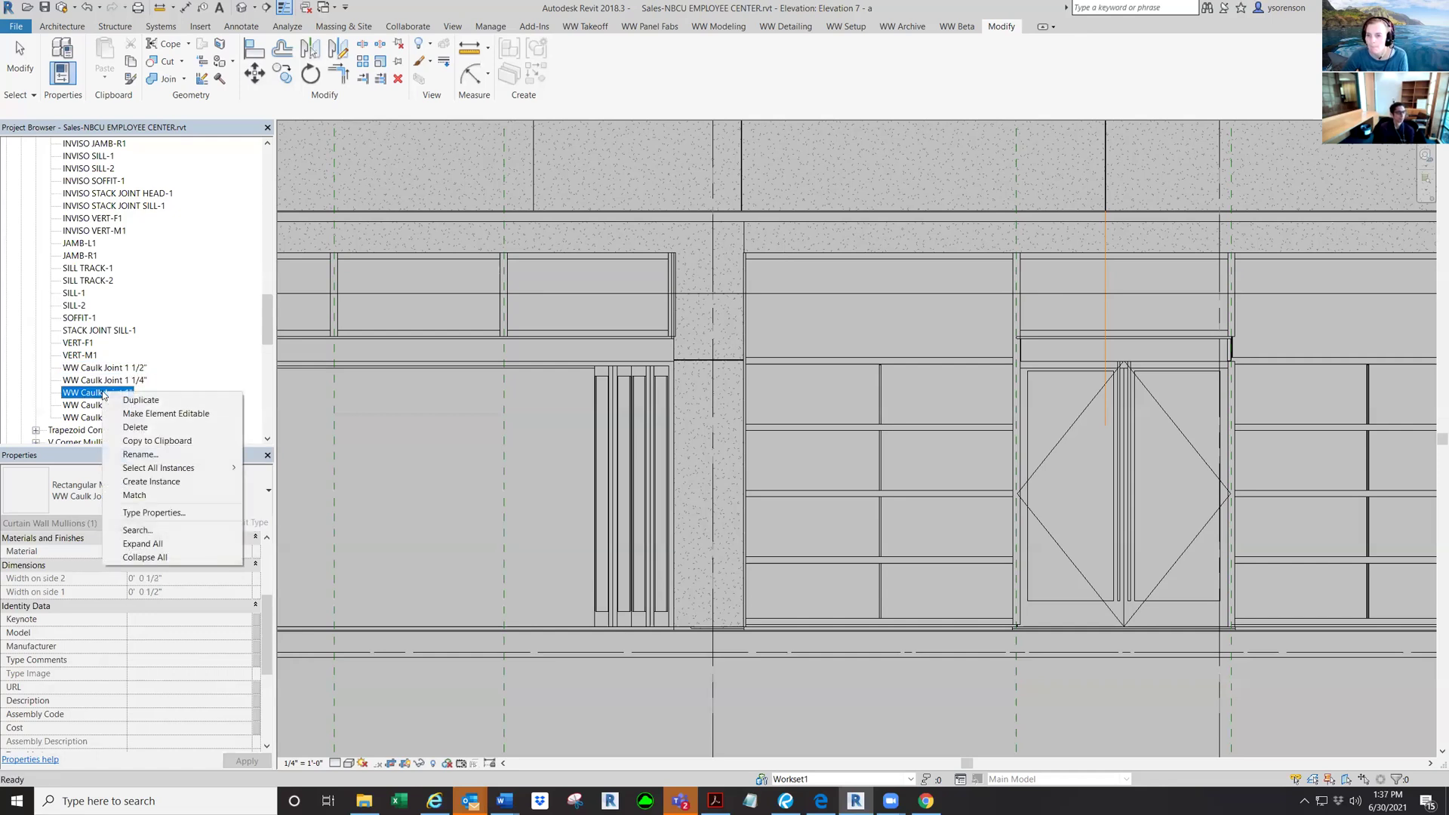
click(140, 400)
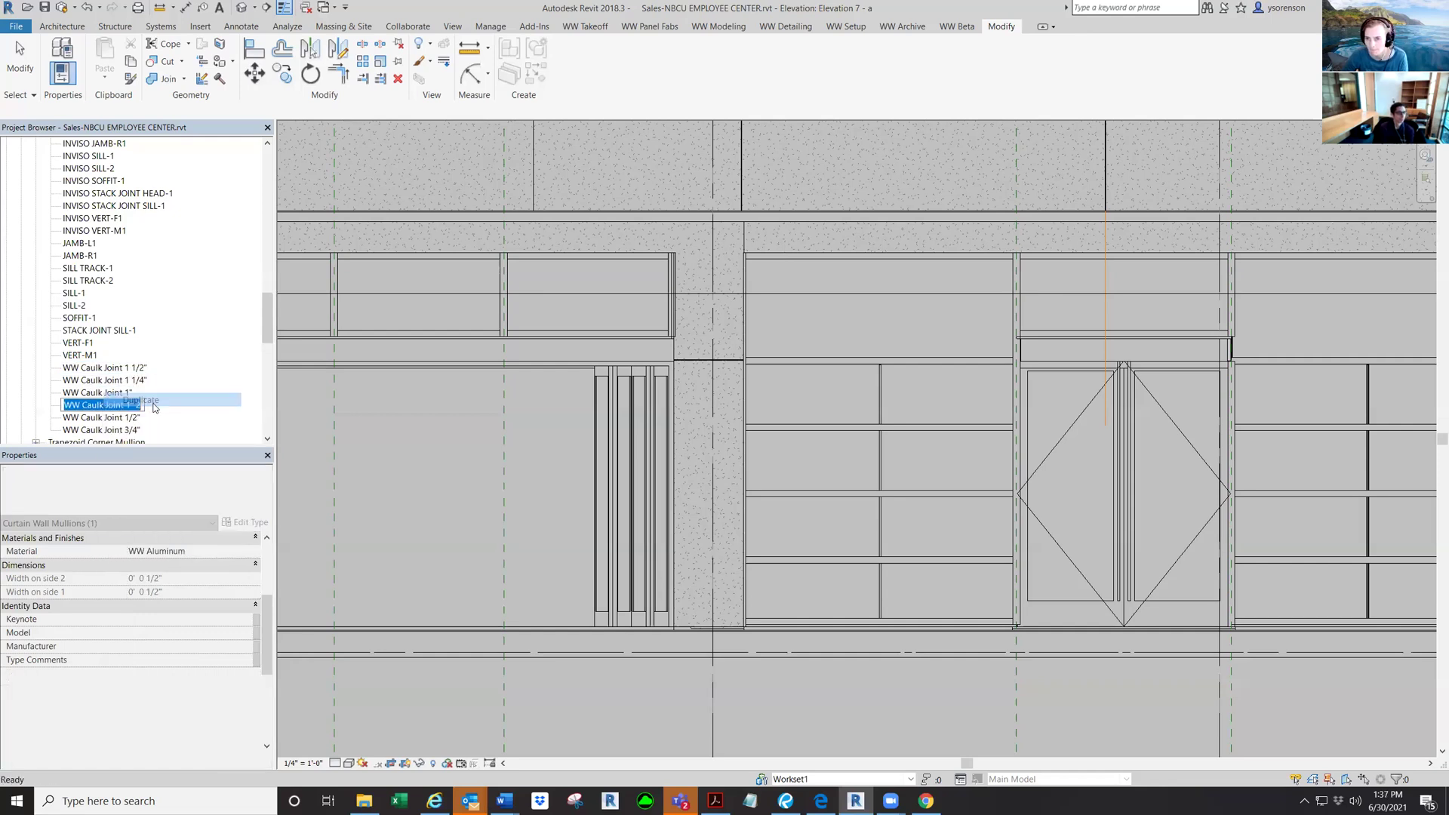
right_click(130, 407)
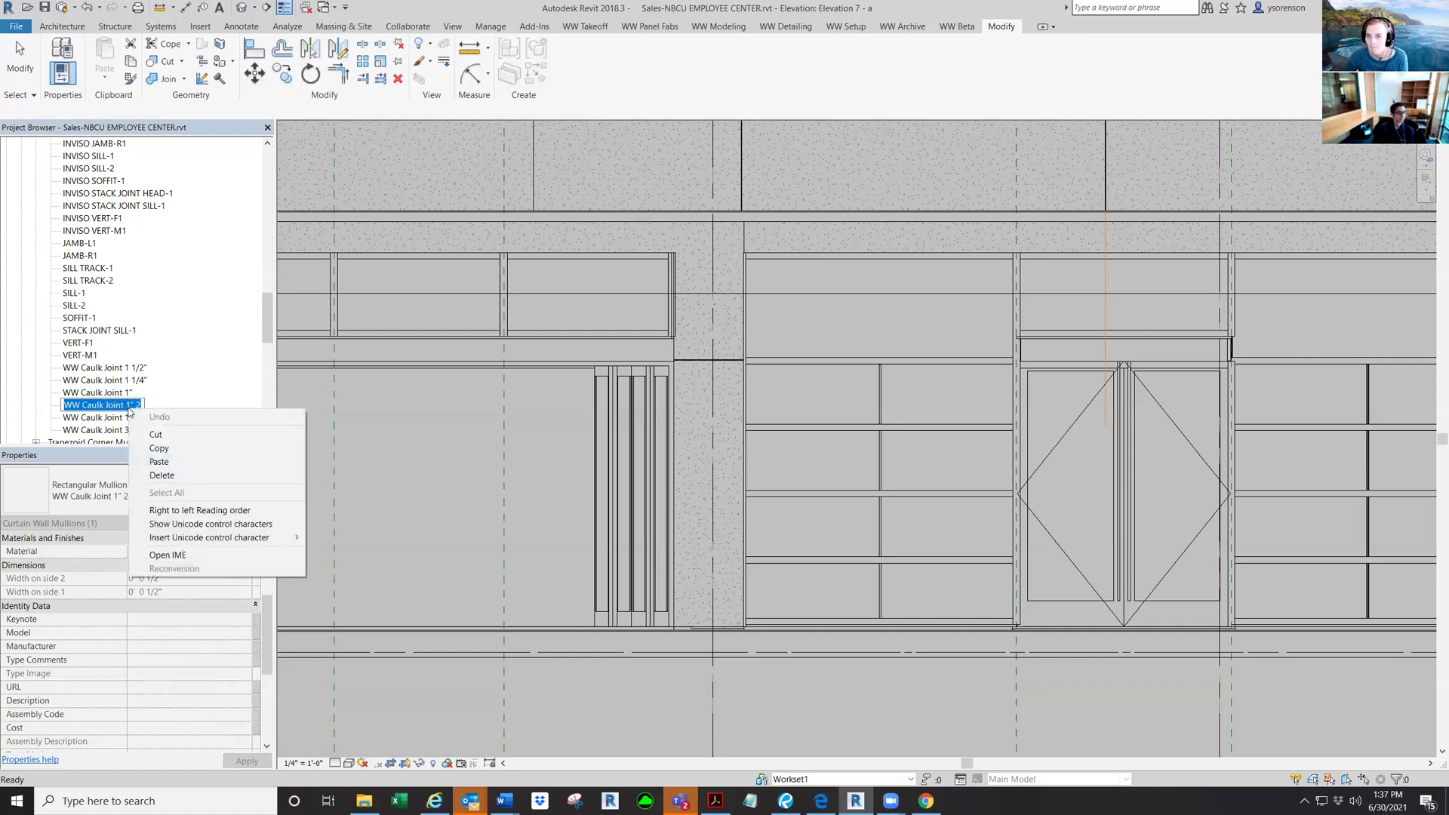
click(140, 403)
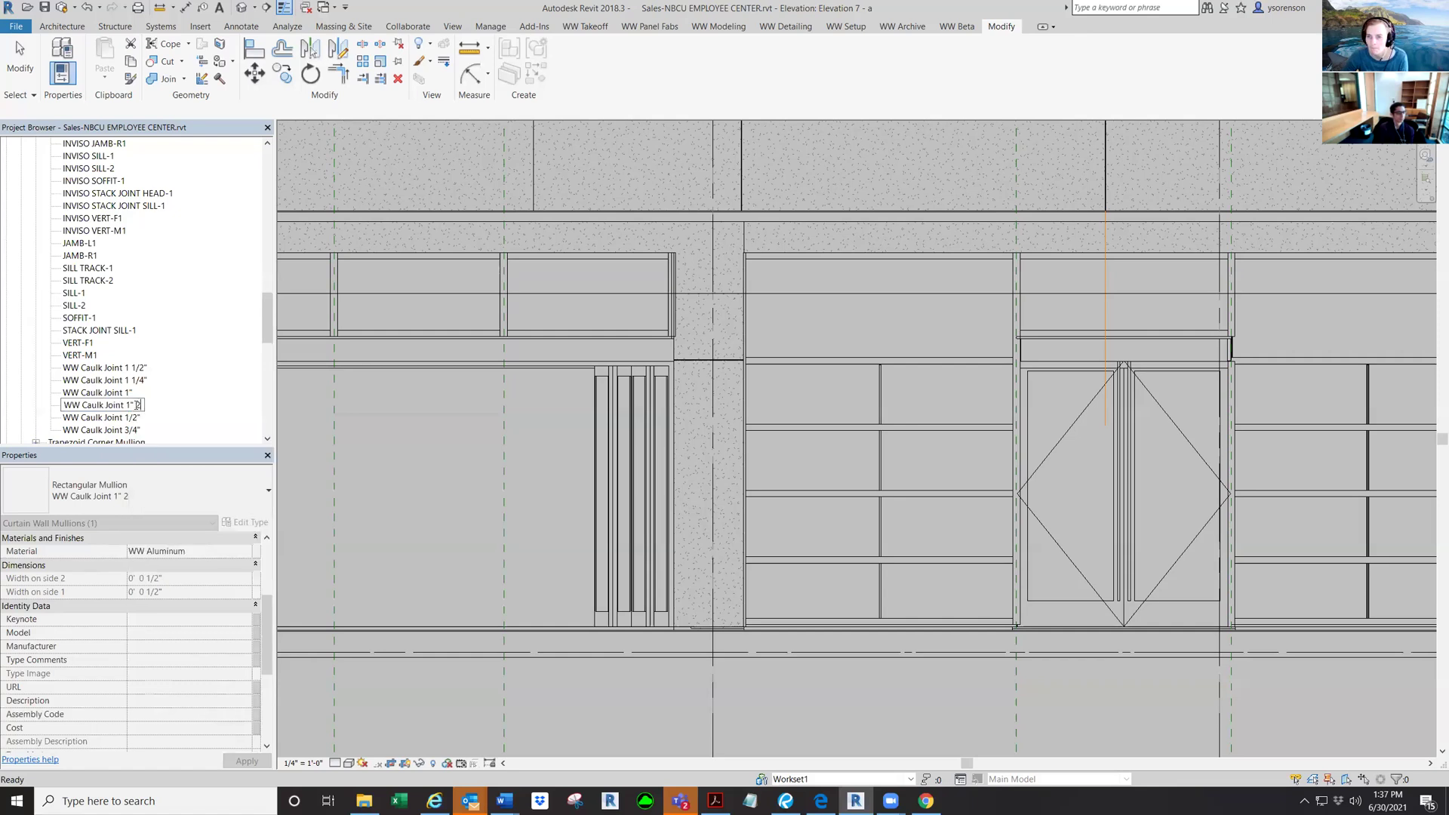
drag(137, 405, 127, 406)
text(2)
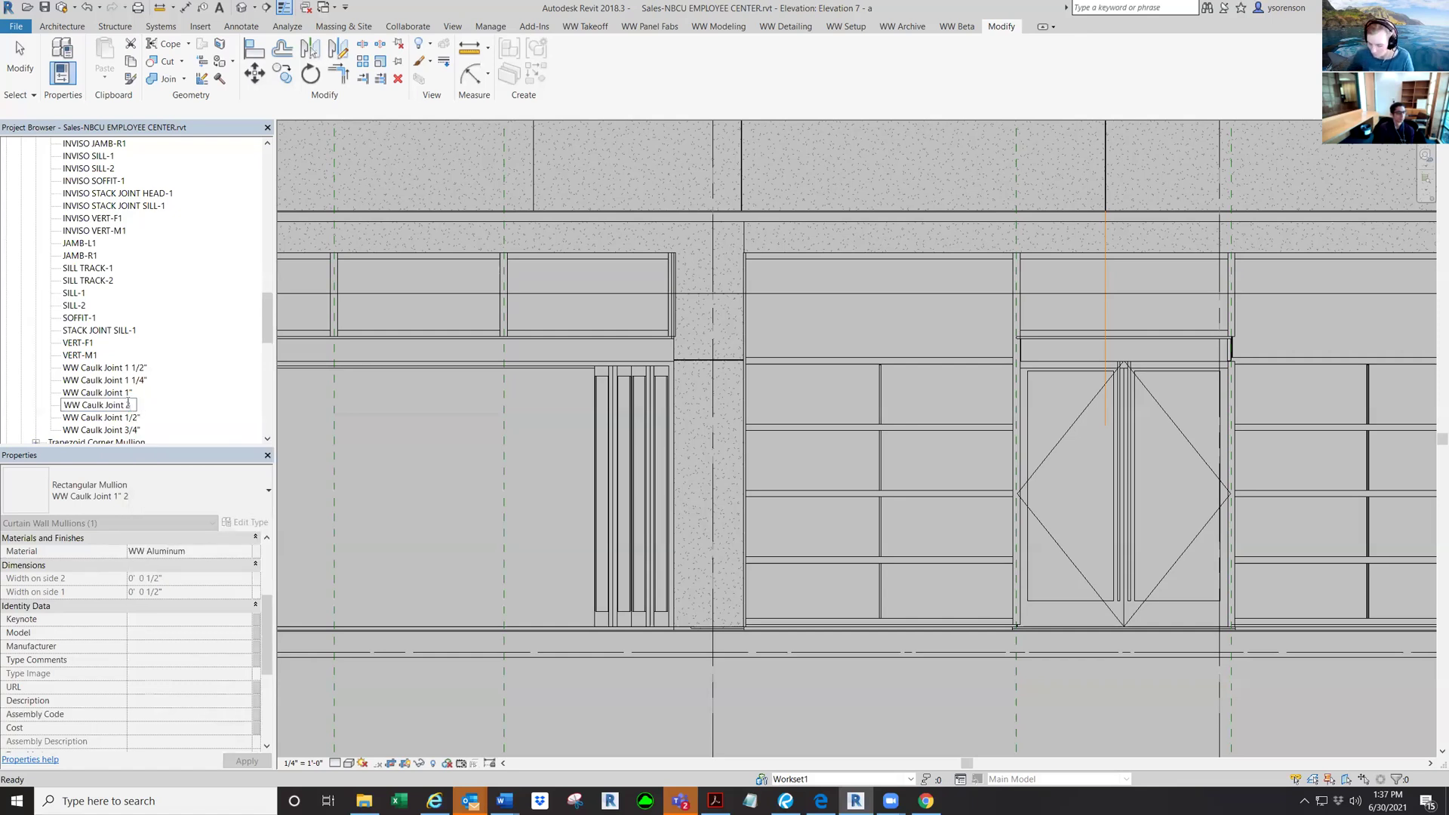
click(110, 394)
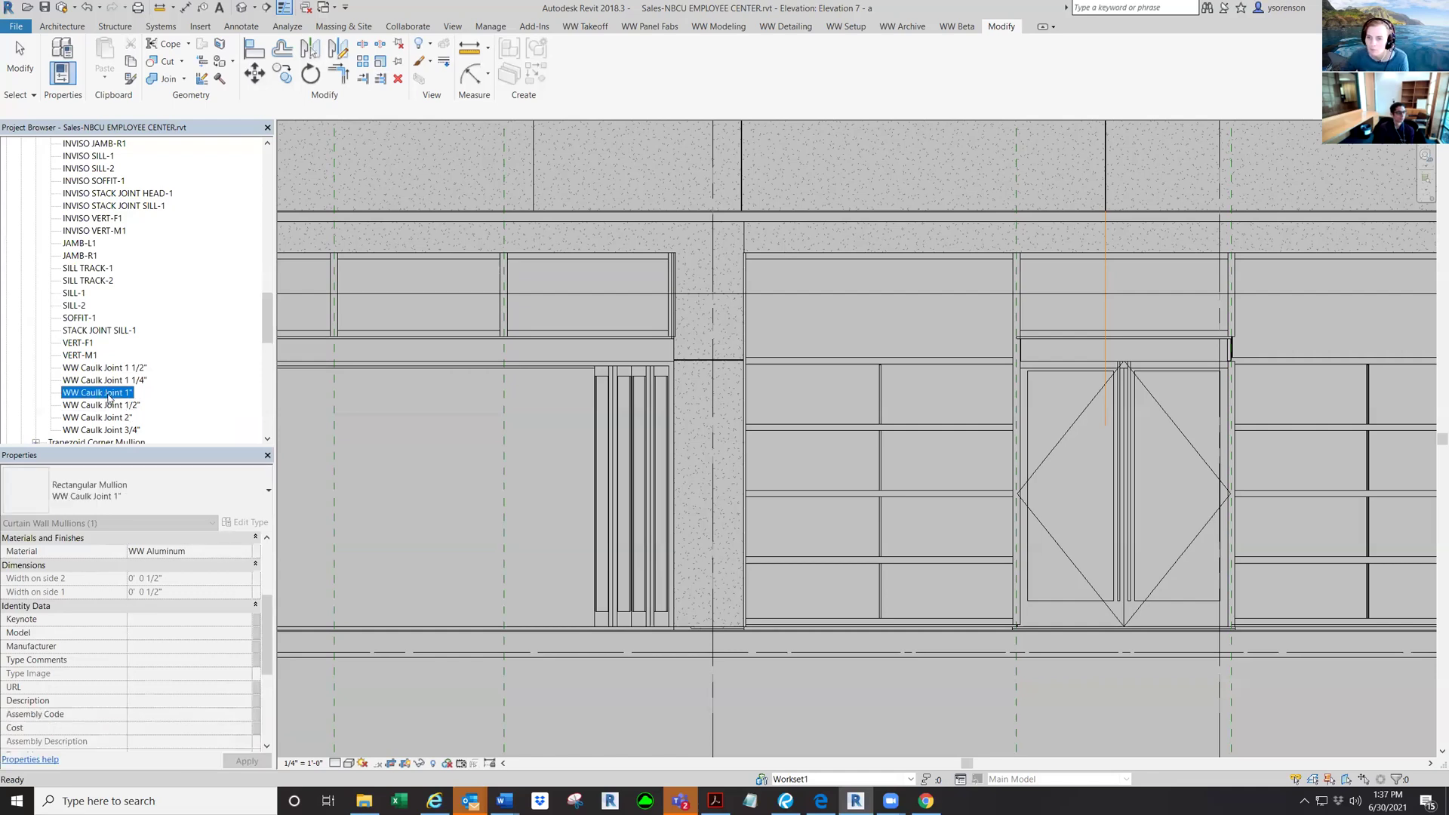
Set the profile of the WW Caulk Joint 2" mullion type to WWCaulkJoint : 2".
click(113, 418)
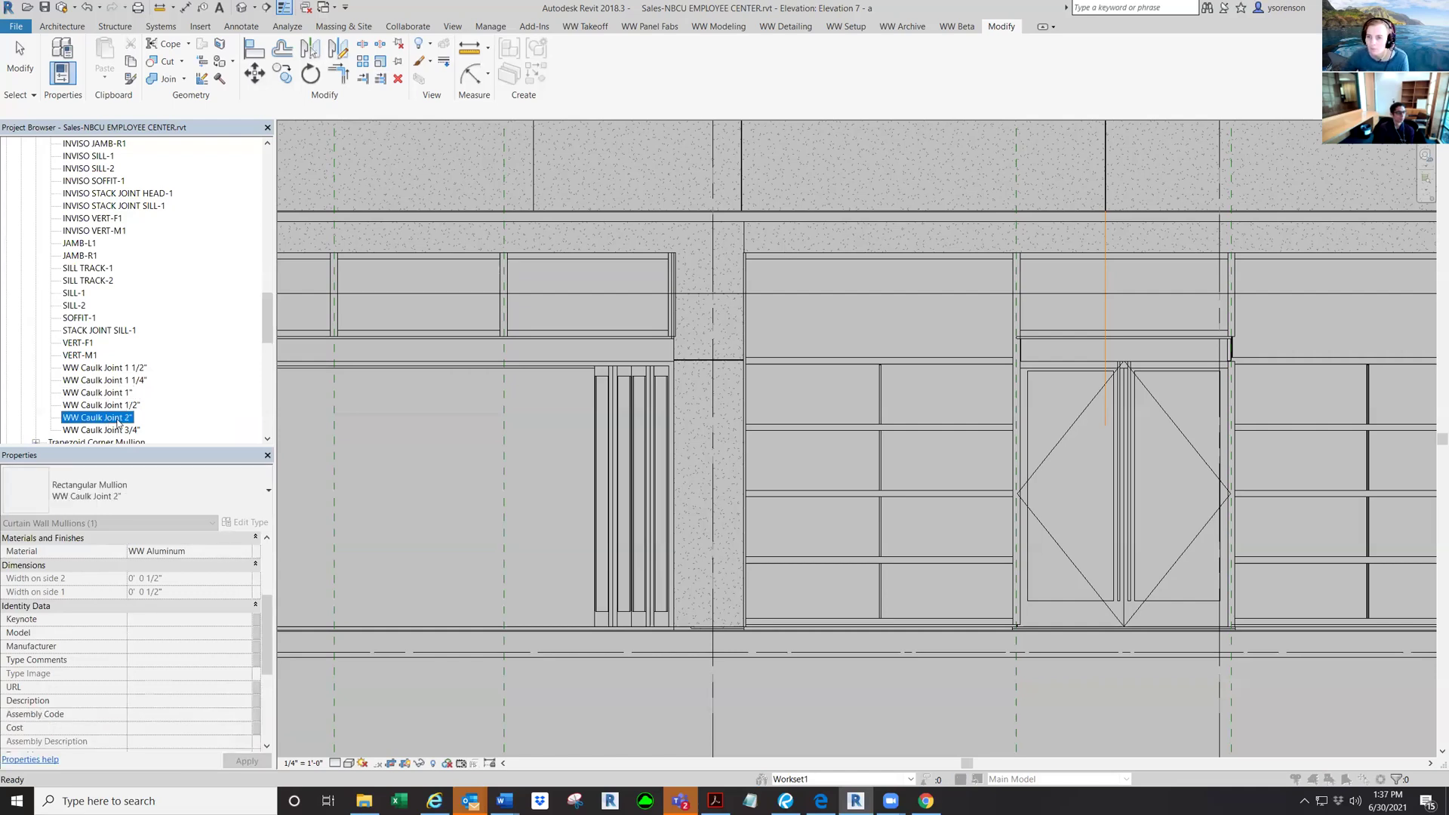
double_click(117, 419)
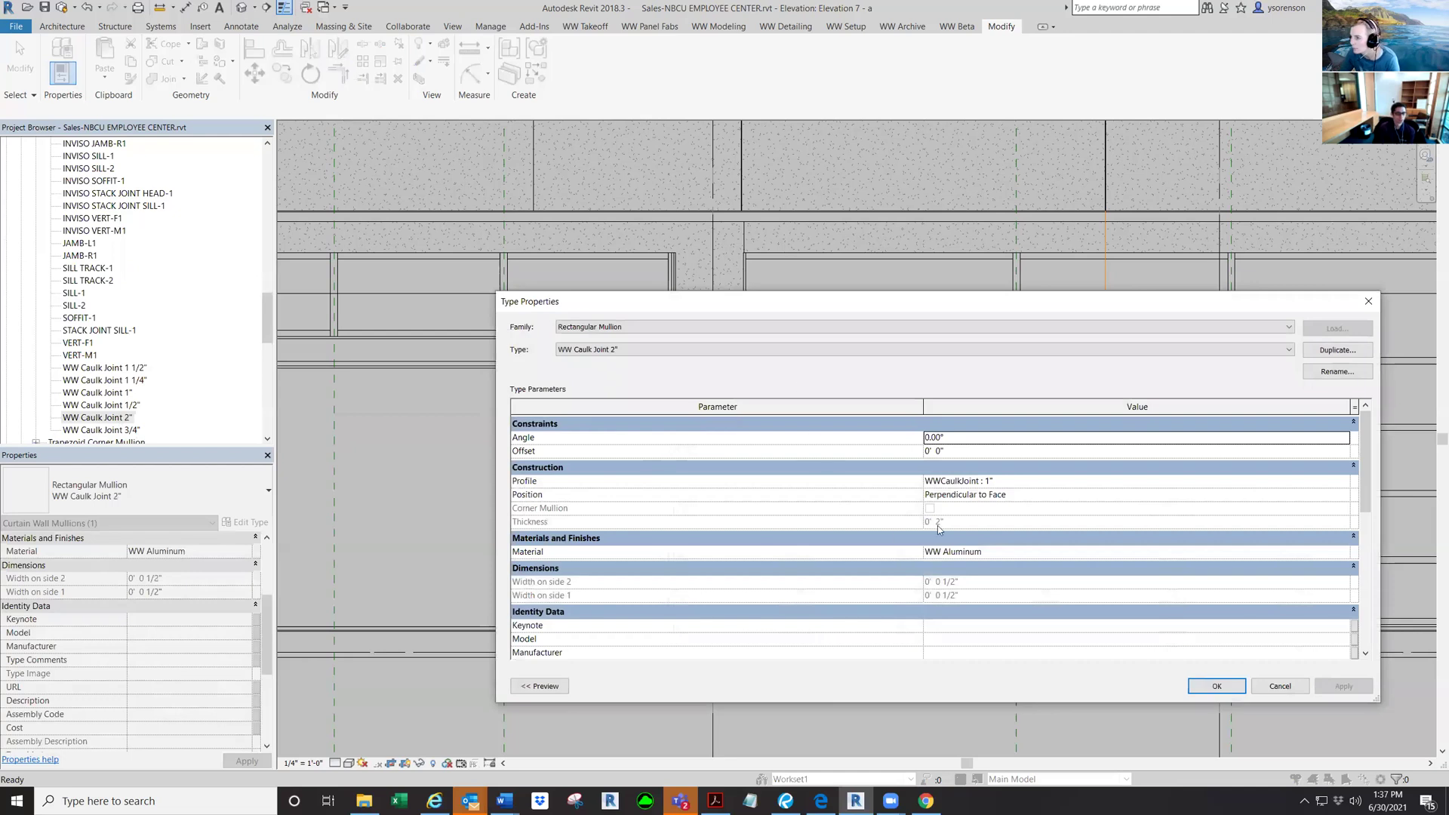
scroll(995, 515, down, 1)
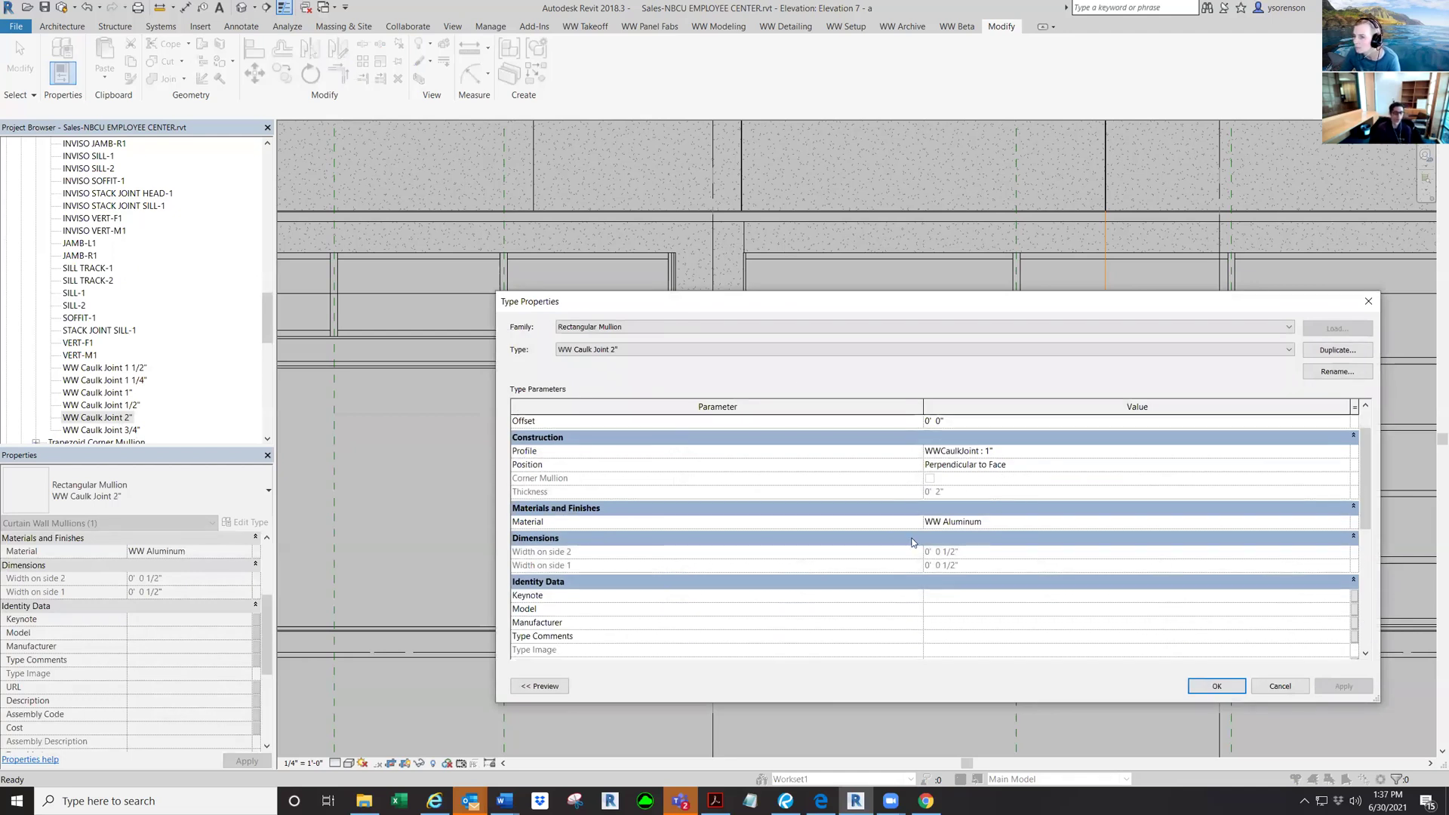
scroll(910, 543, up, 1)
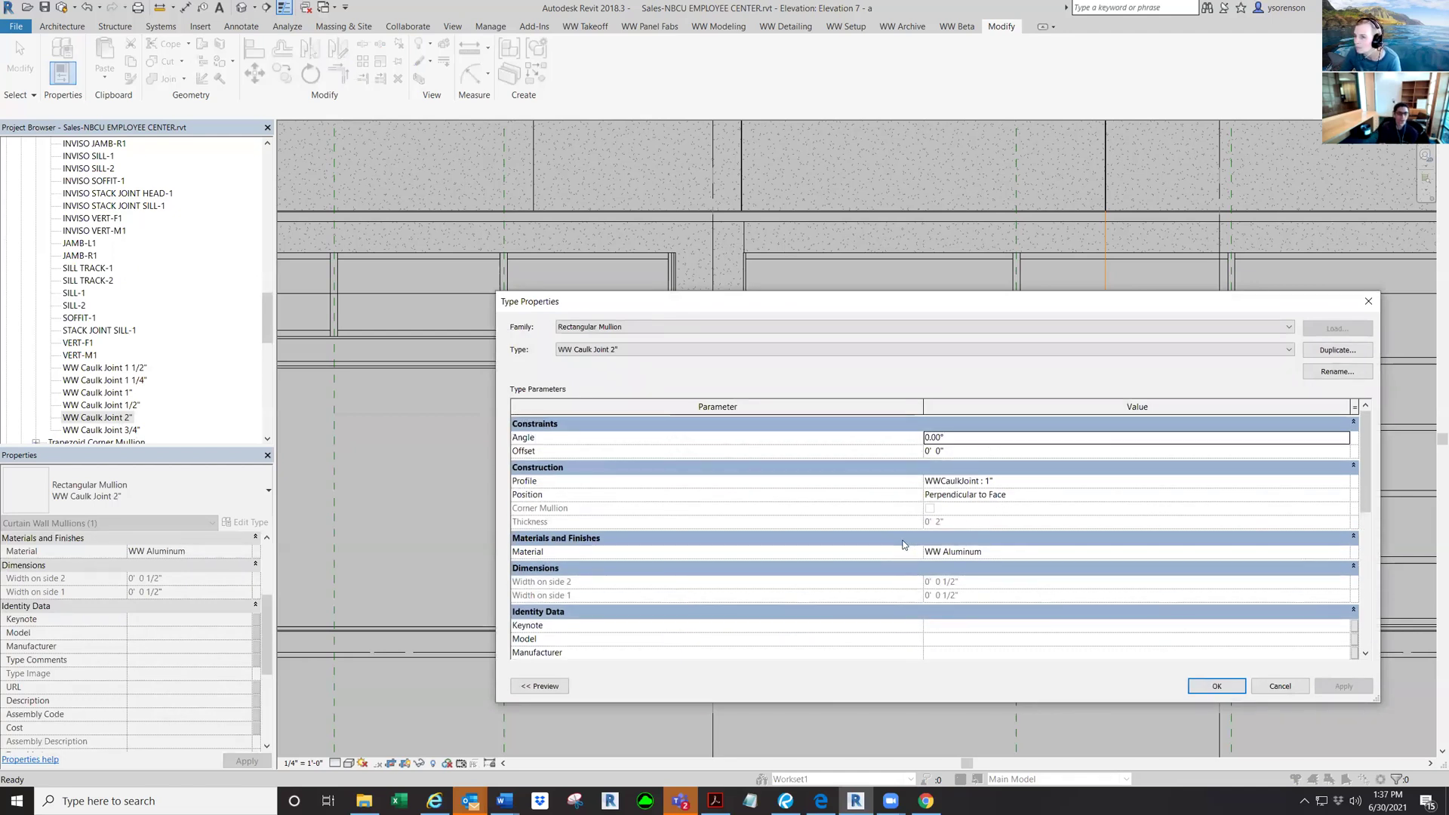
click(973, 483)
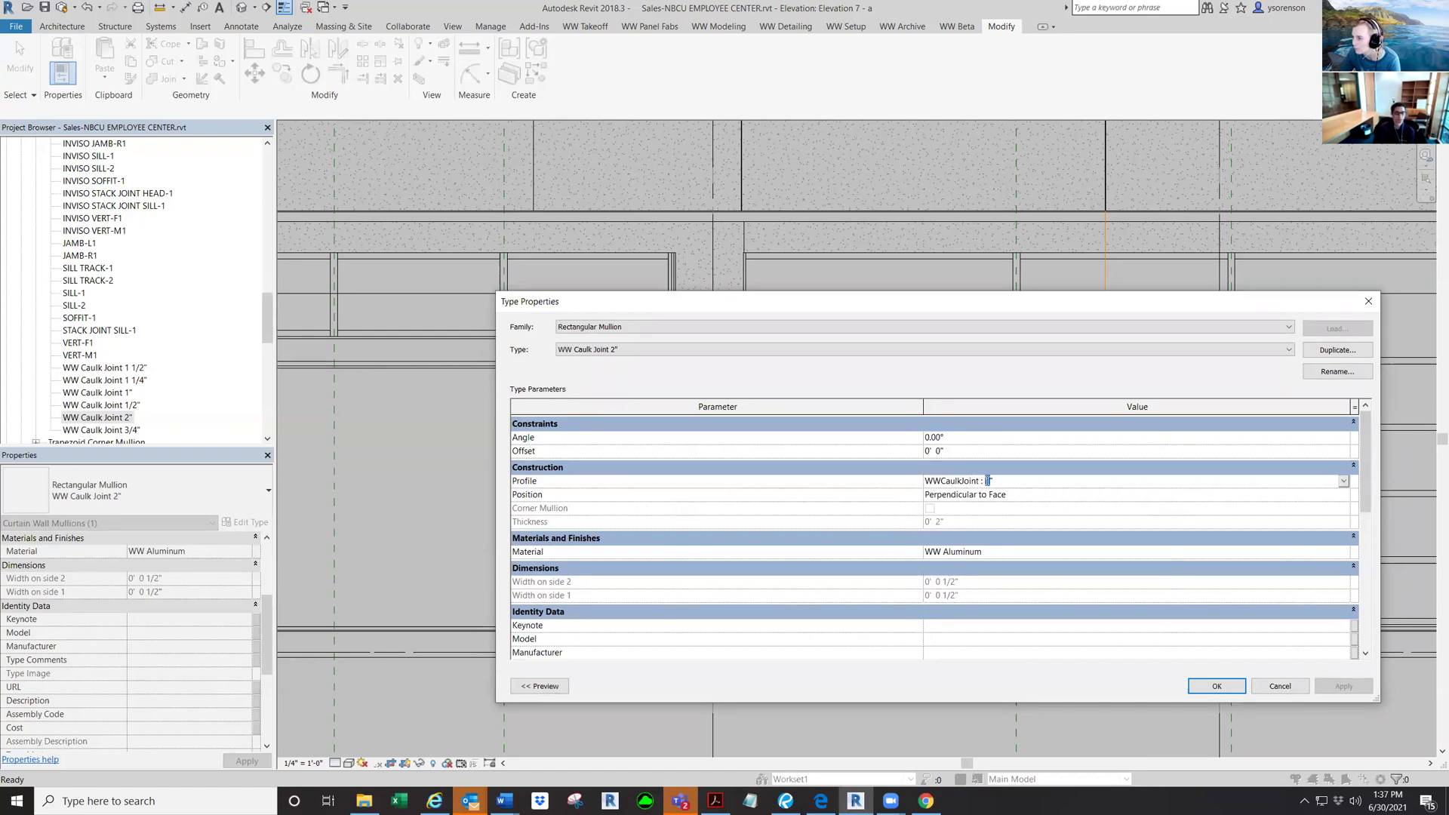
click(1344, 481)
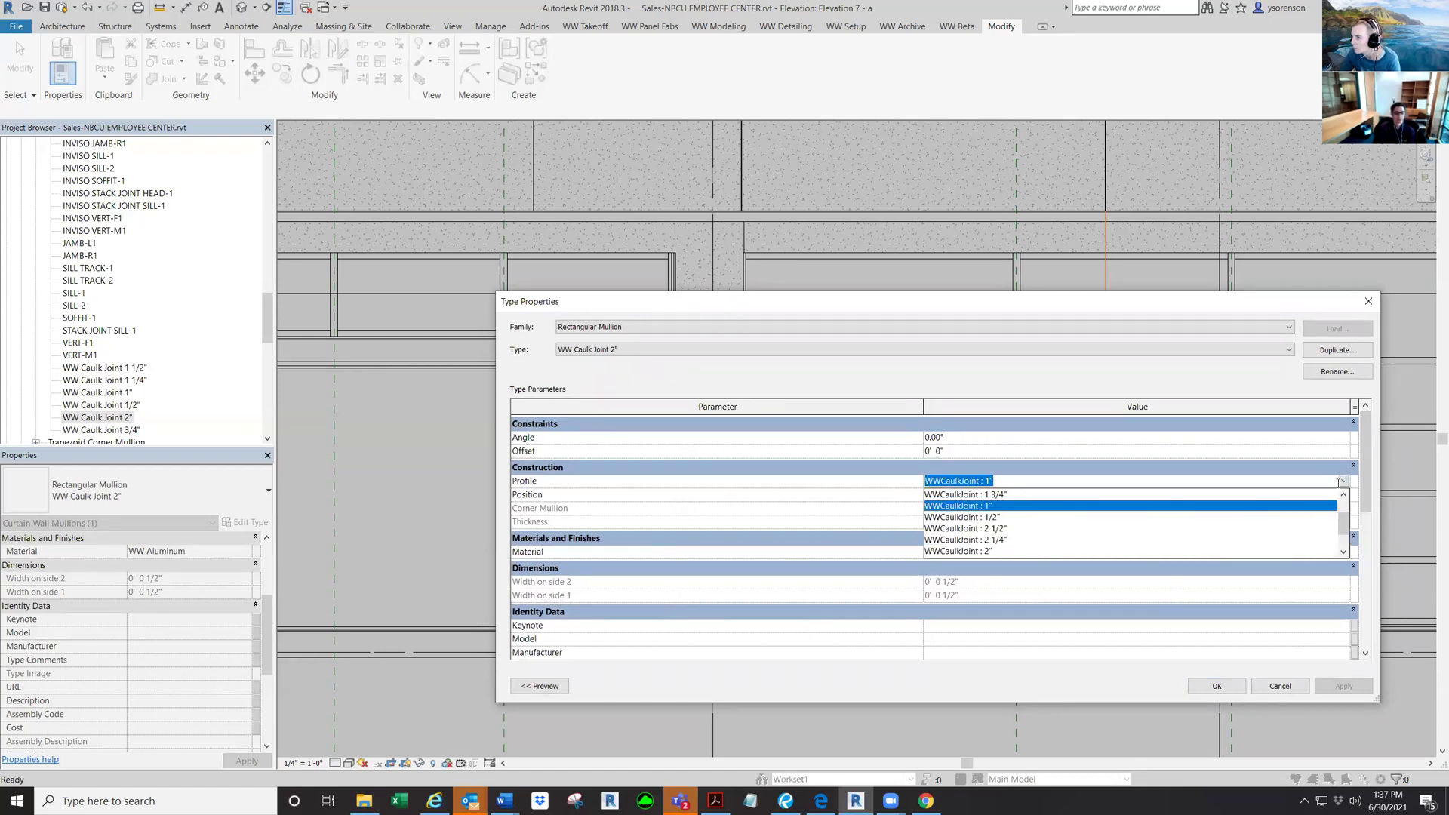
click(989, 552)
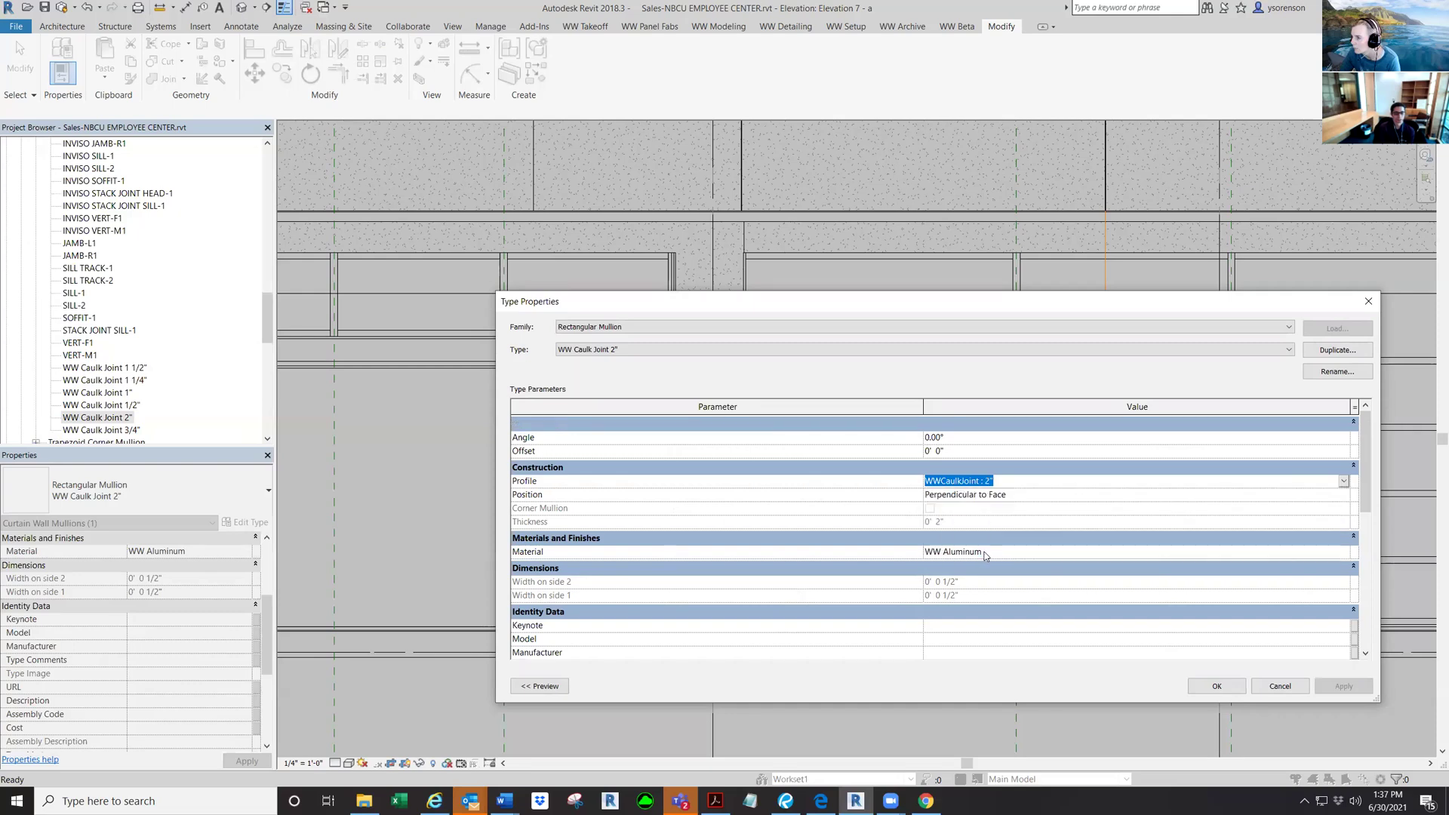
click(1216, 686)
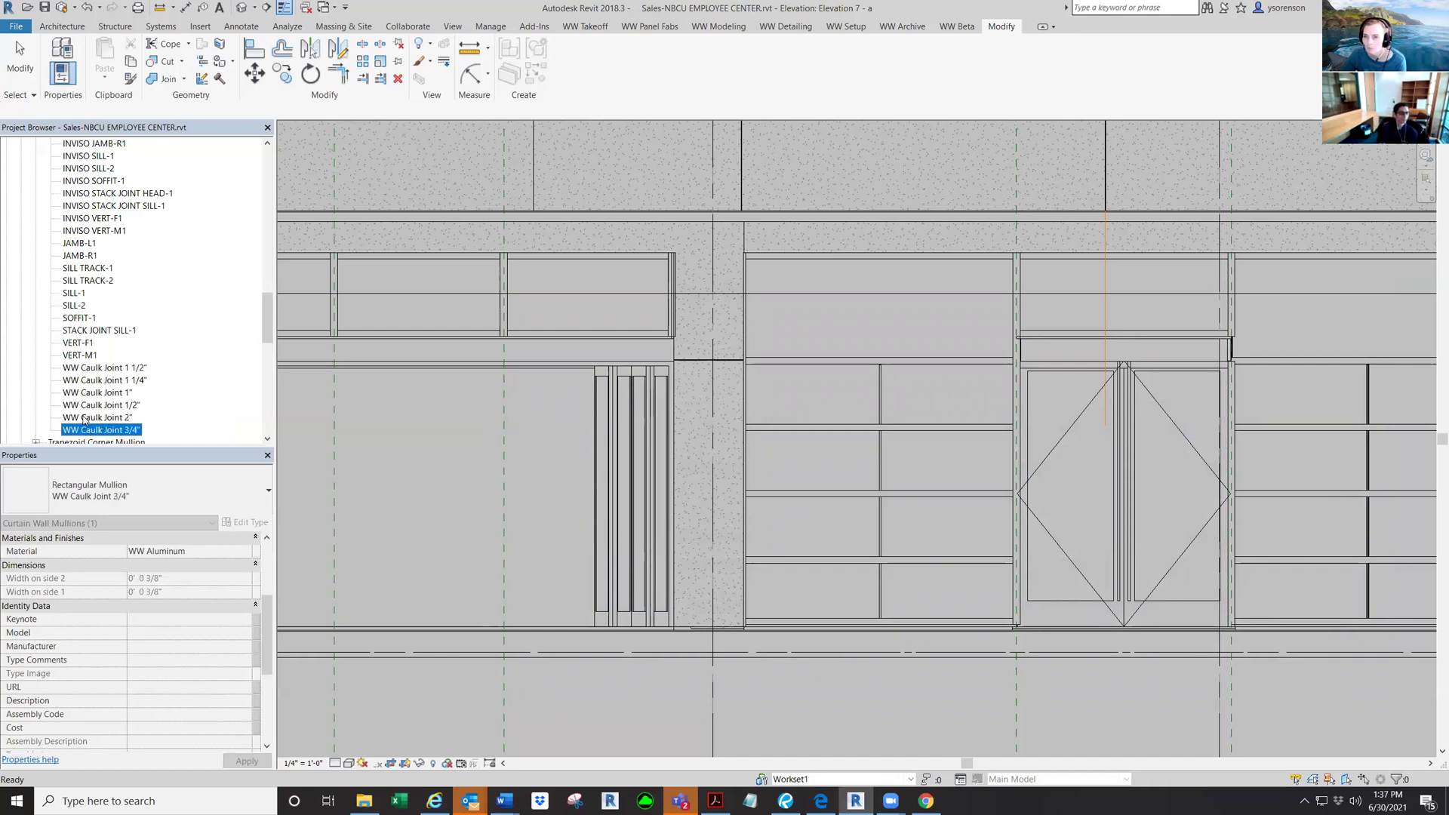
Duplicate the WW Caulk Joint 2" mullion type and name the copy WW Caulk Joint 2 1/4".
right_click(84, 418)
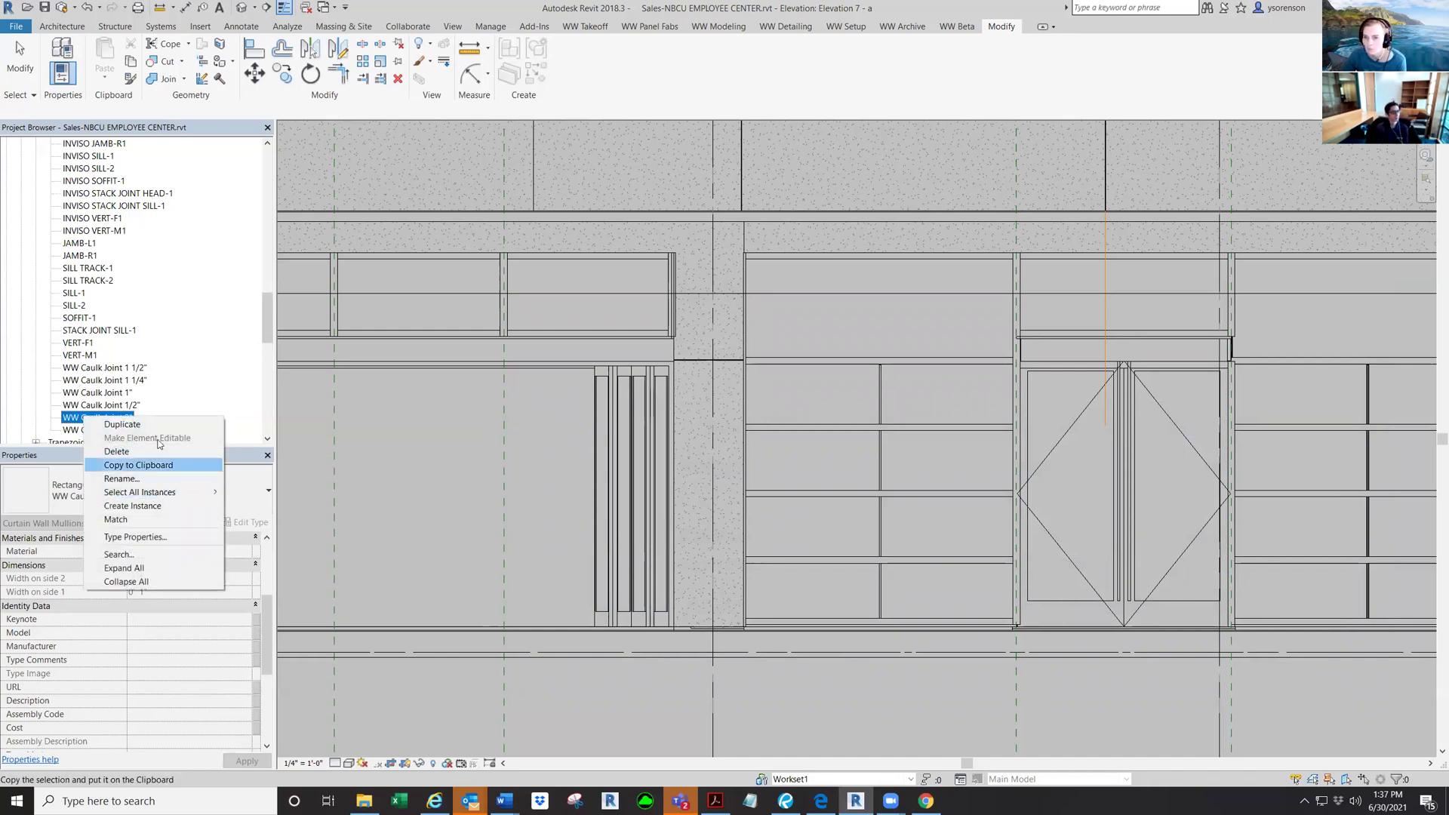
click(154, 425)
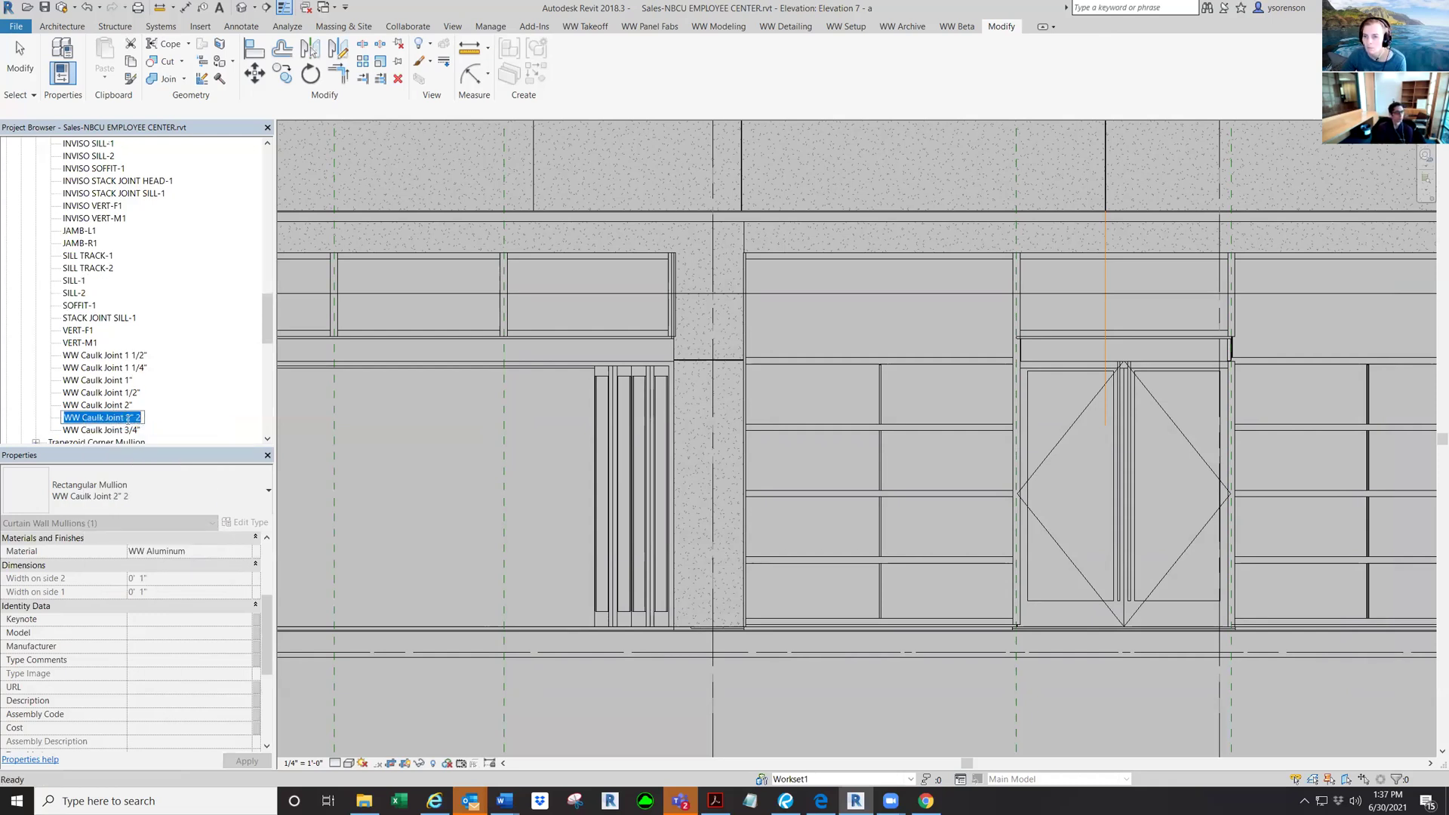
click(128, 417)
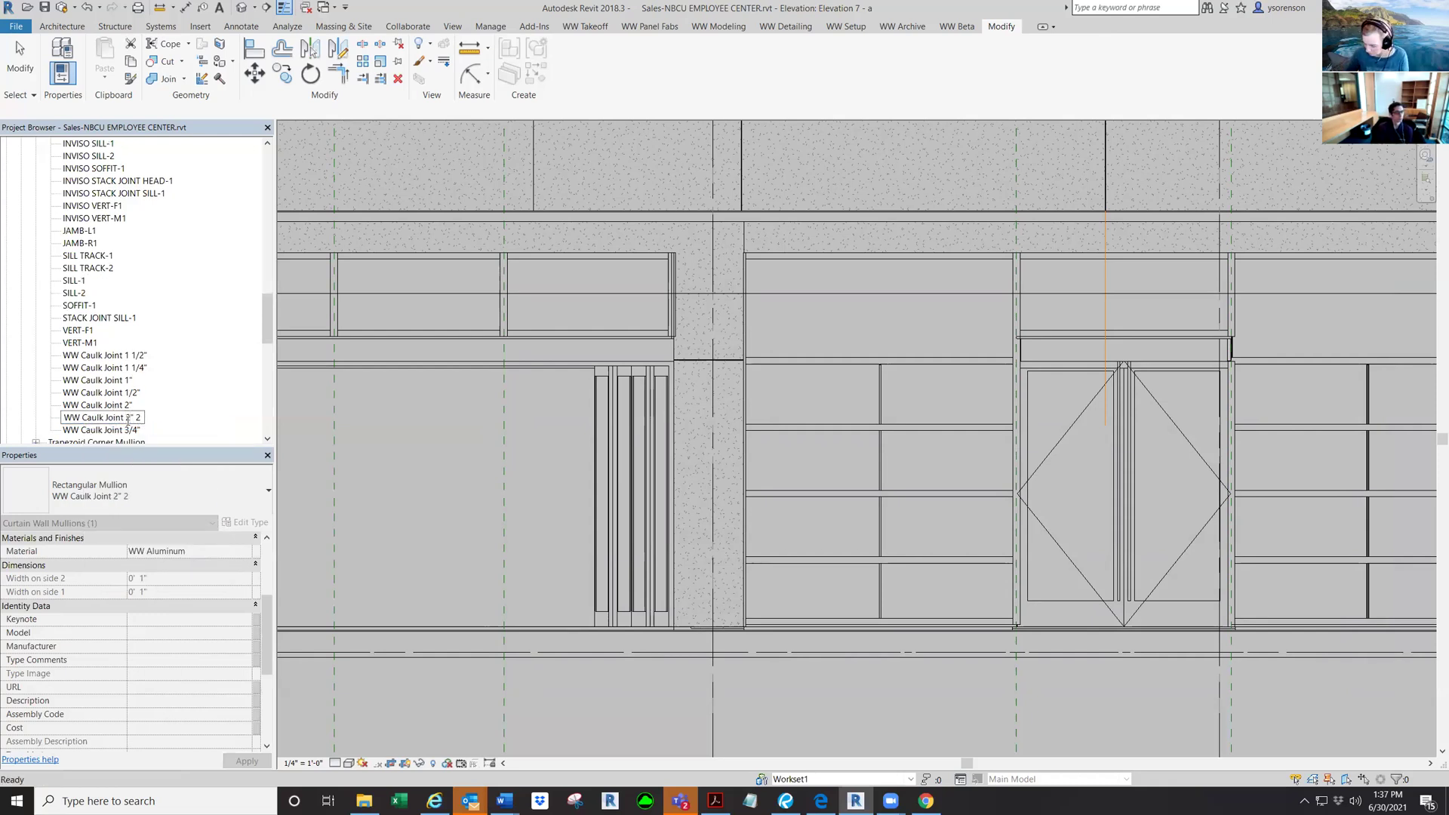
text(1/4)
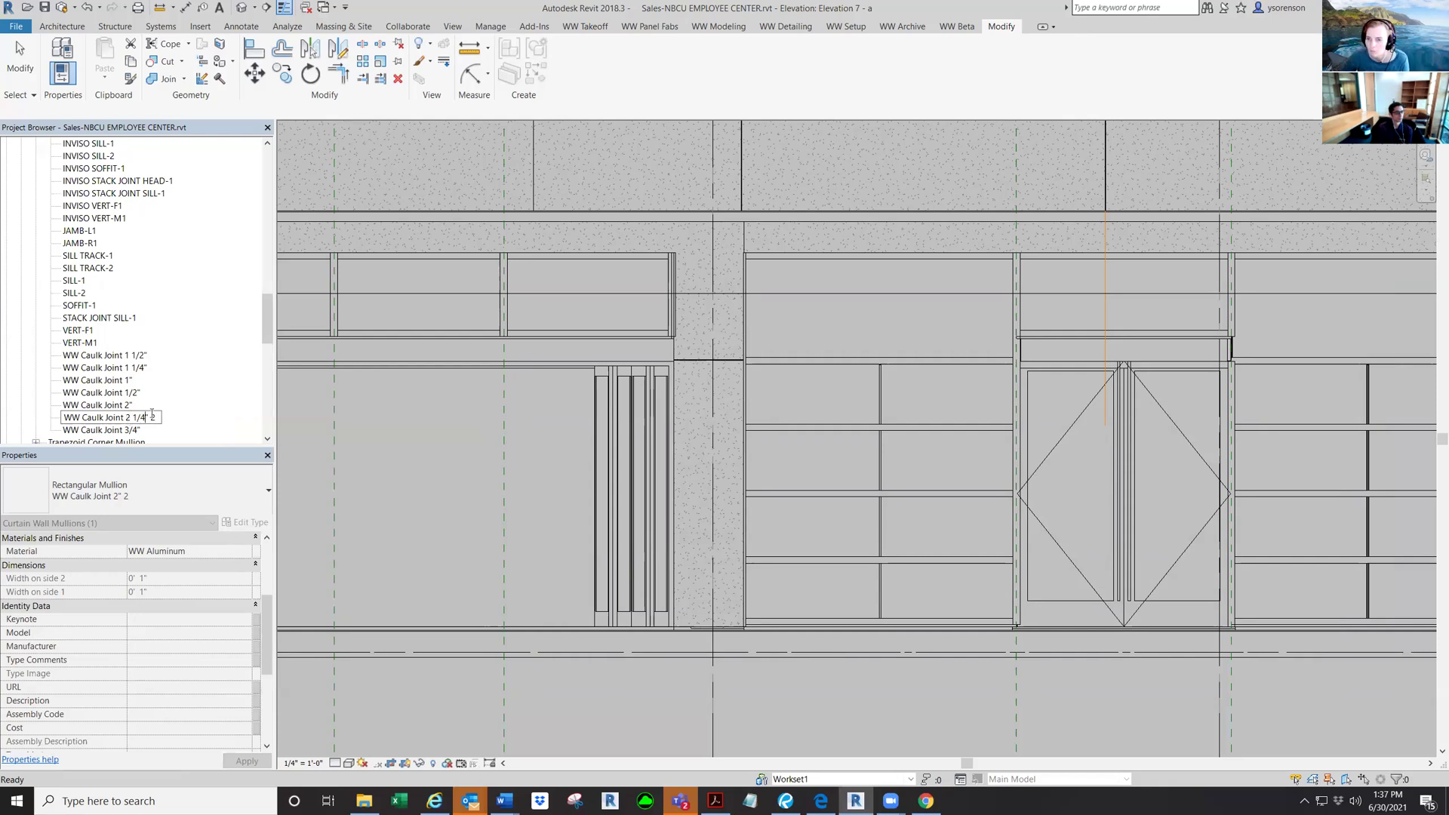
drag(155, 418, 148, 417)
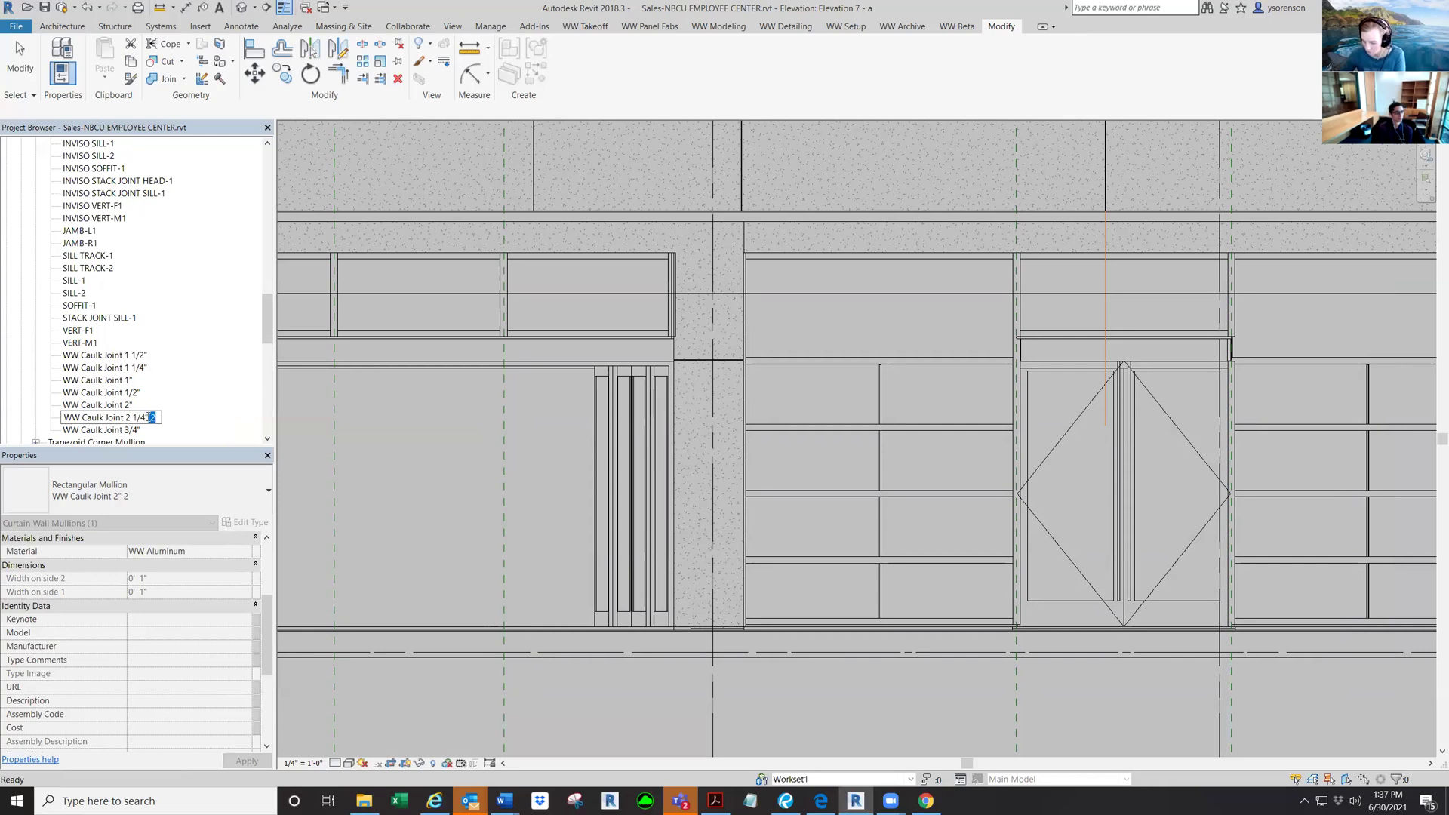
key(BackSpace)
key(Return)
click(98, 418)
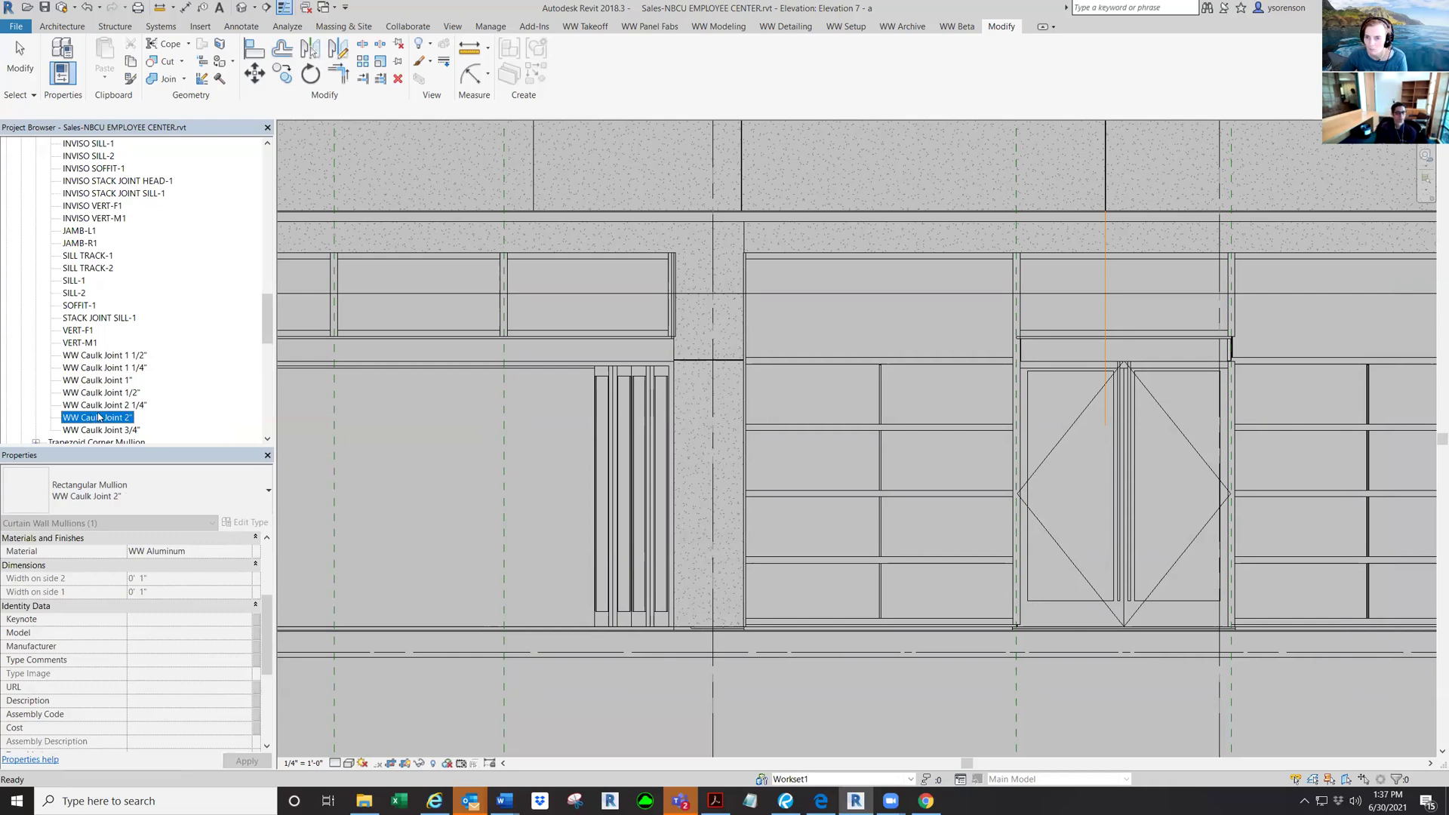
Assign the WWCaulkJoint : 2 1/4" profile to the WW Caulk Joint 2 1/4" mullion type.
click(104, 406)
right_click(104, 408)
key(Escape)
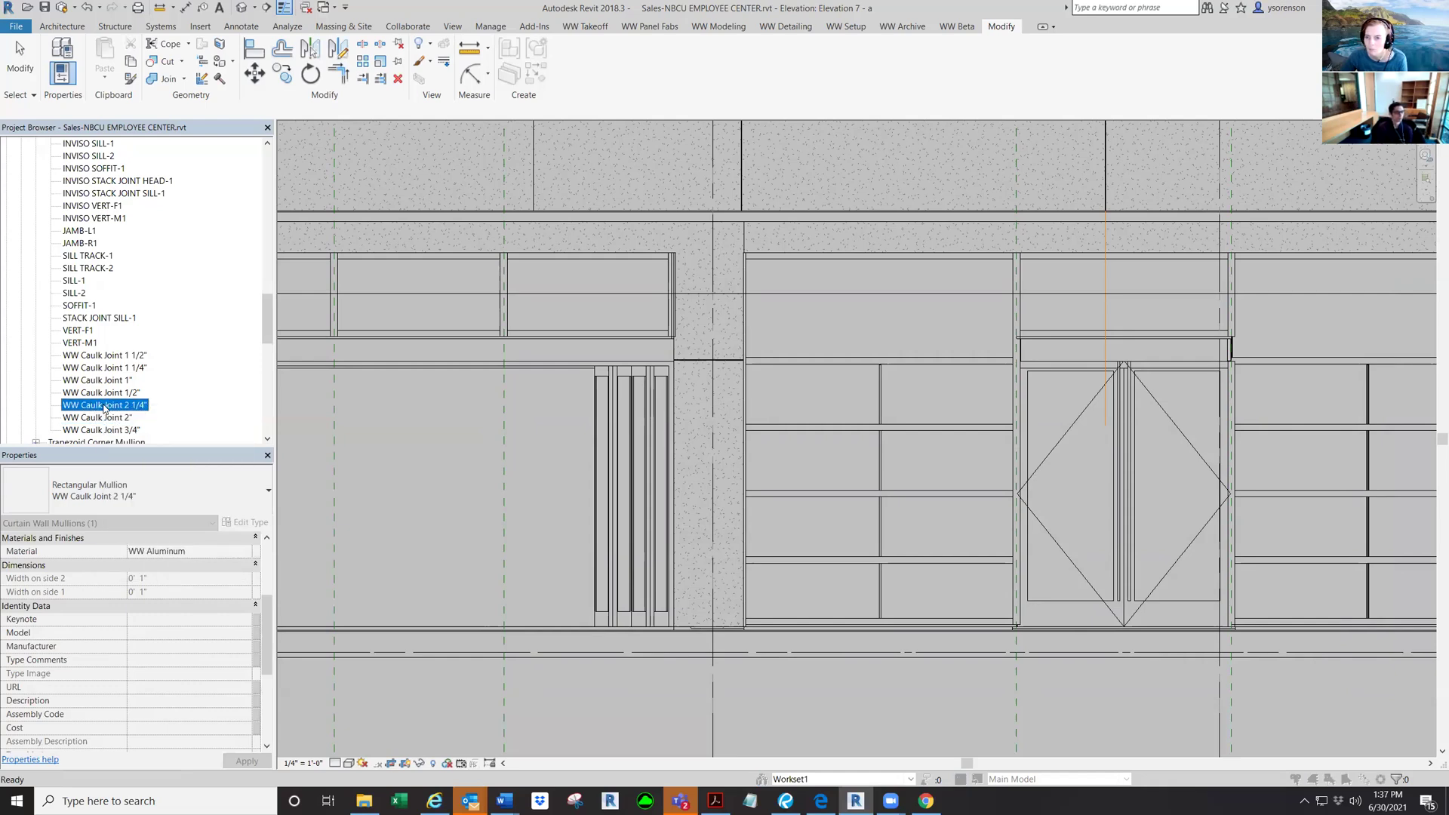
double_click(104, 407)
click(1269, 488)
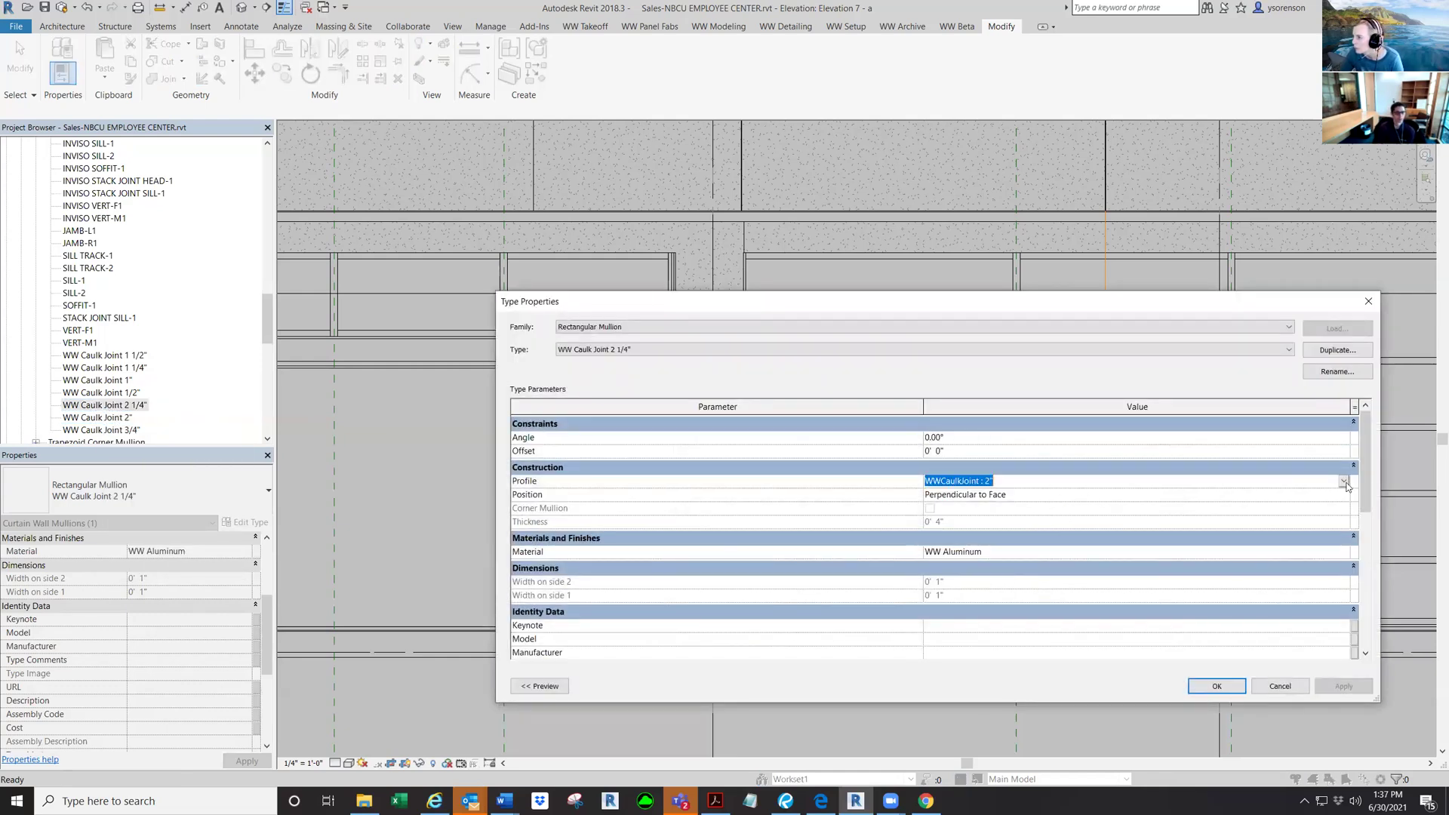
click(1344, 480)
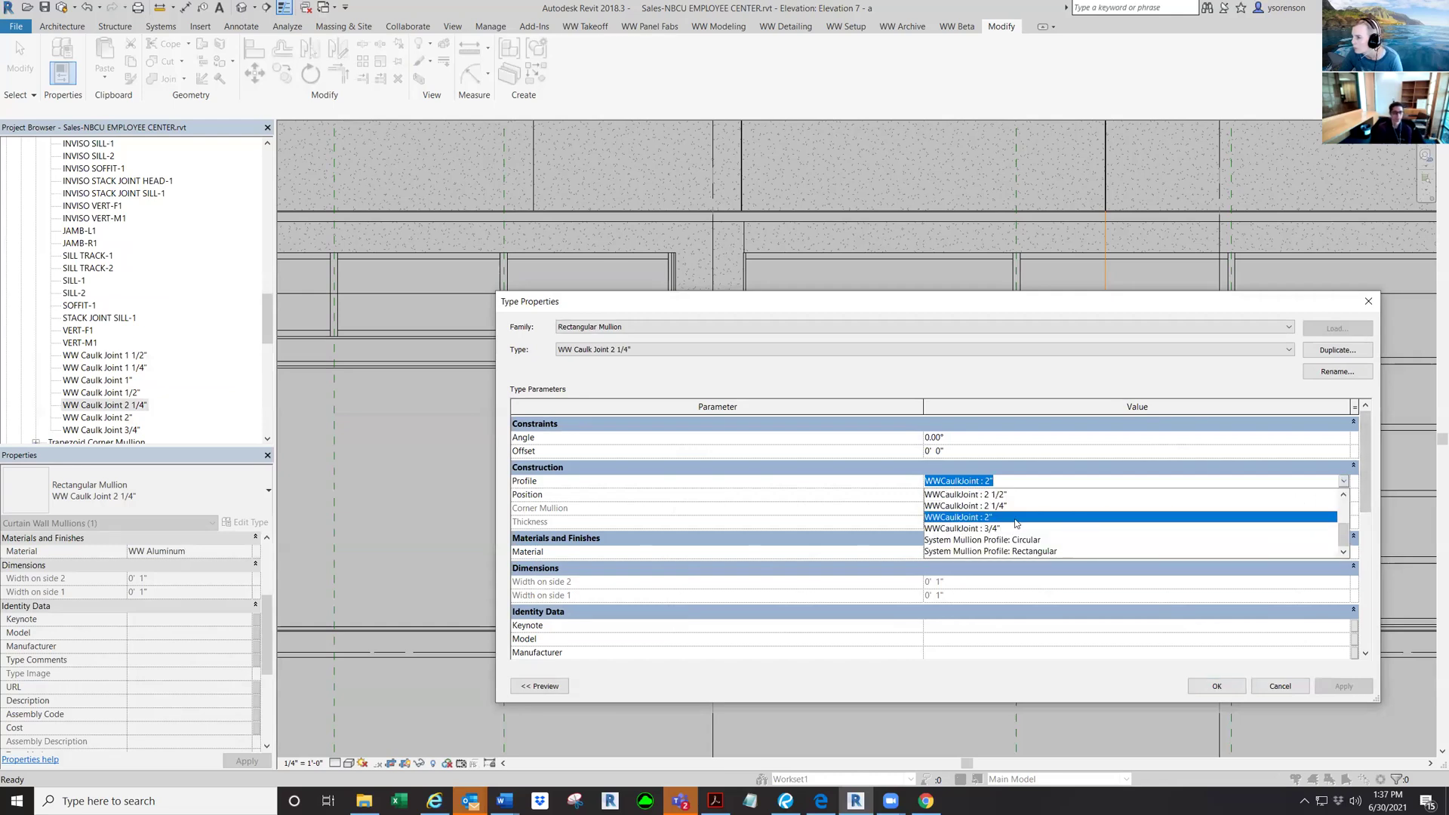
click(991, 507)
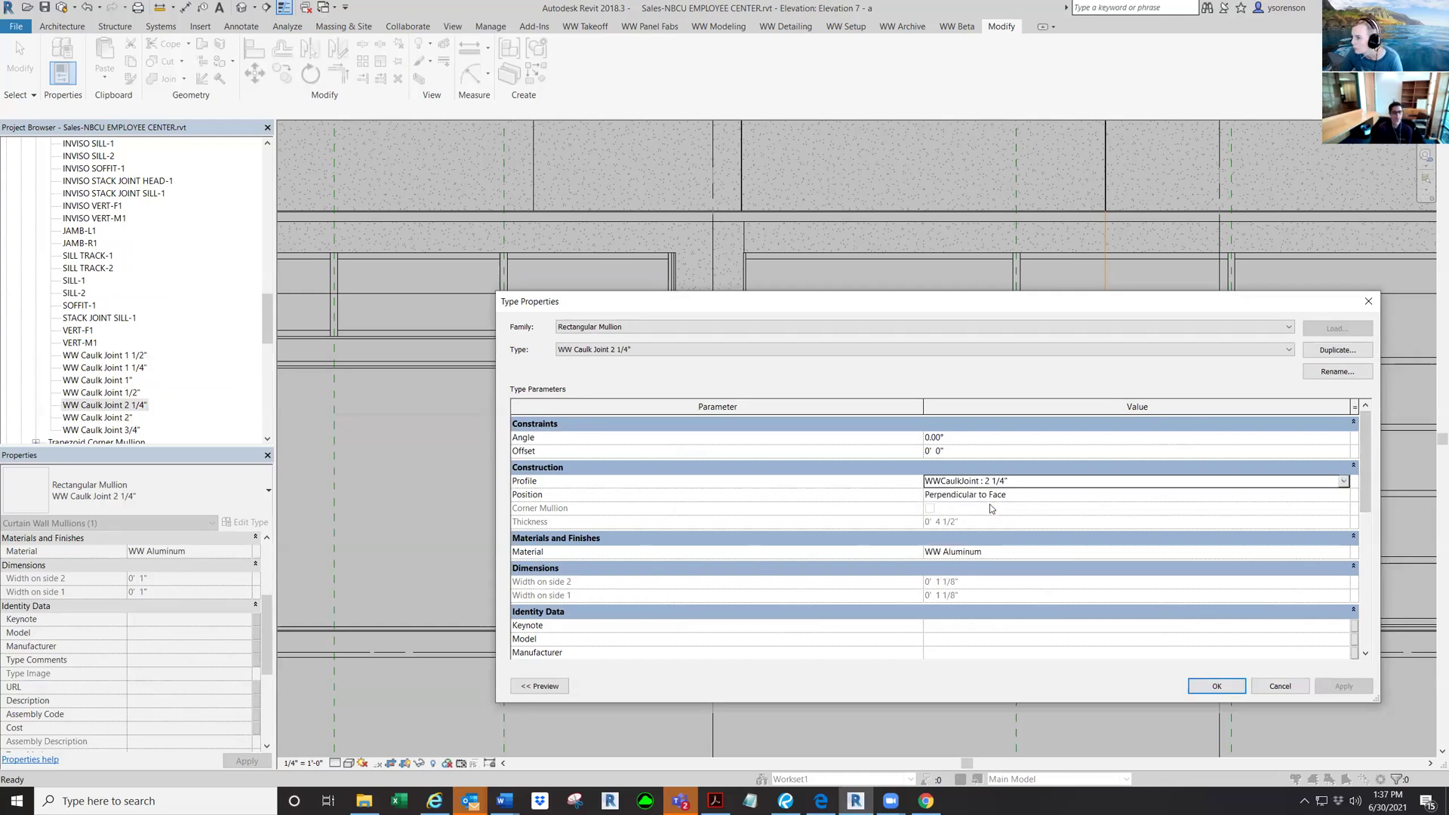
click(1229, 688)
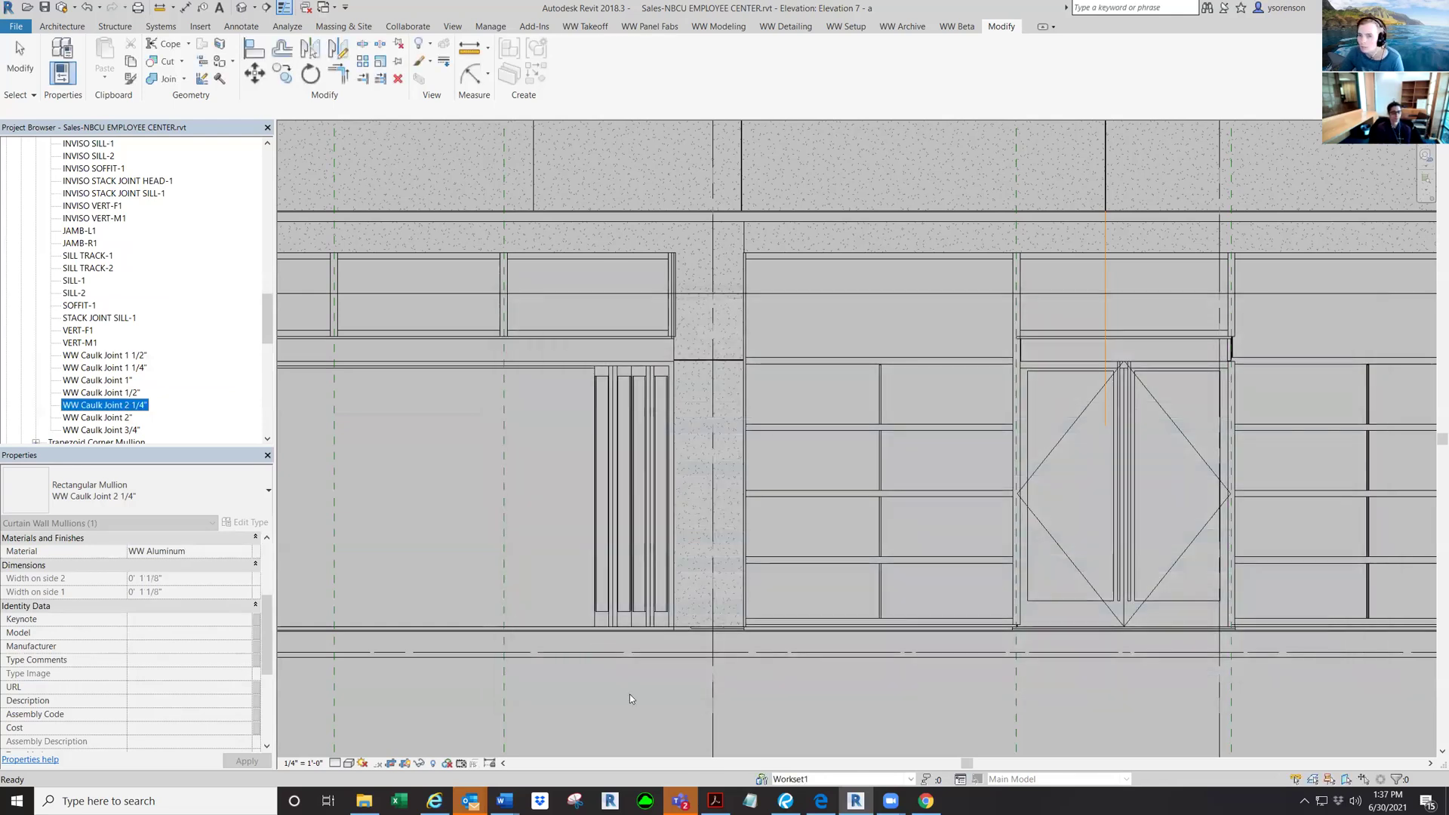
Duplicate the WW Caulk Joint 2 1/4" mullion type and name the copy WW Caulk Joint 2 1/2".
right_click(87, 409)
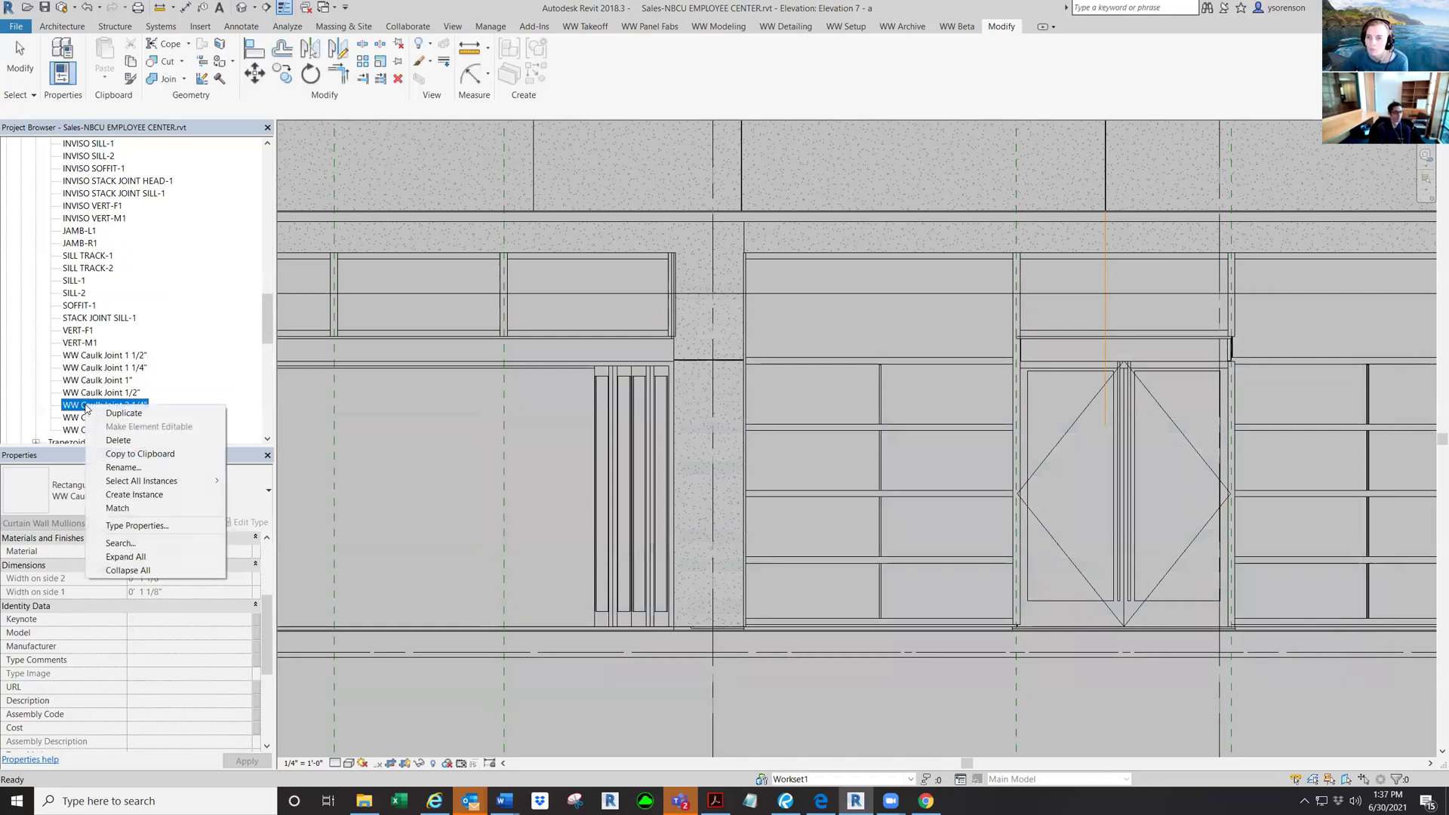
click(147, 412)
drag(156, 418, 142, 418)
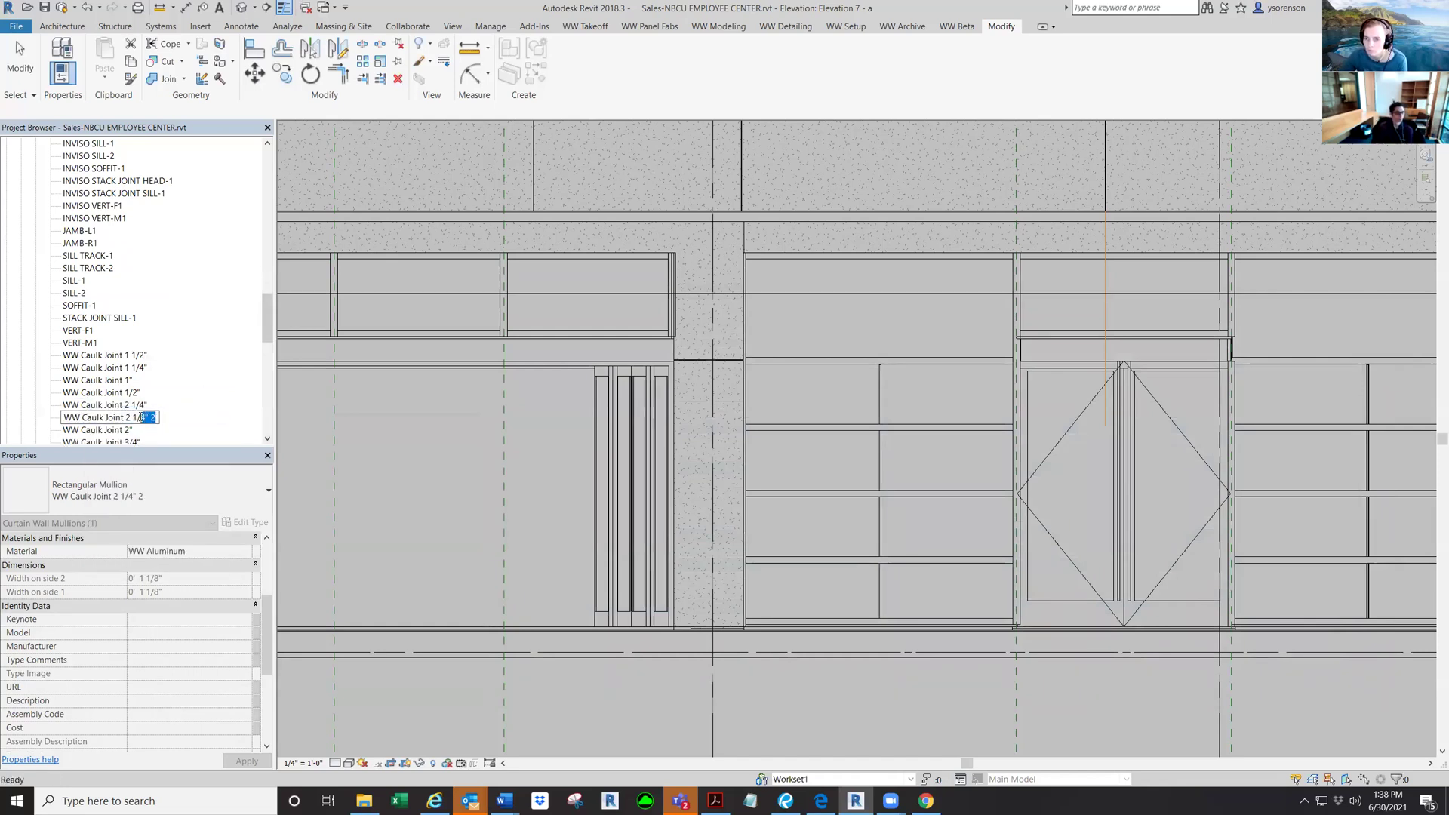
text(2")
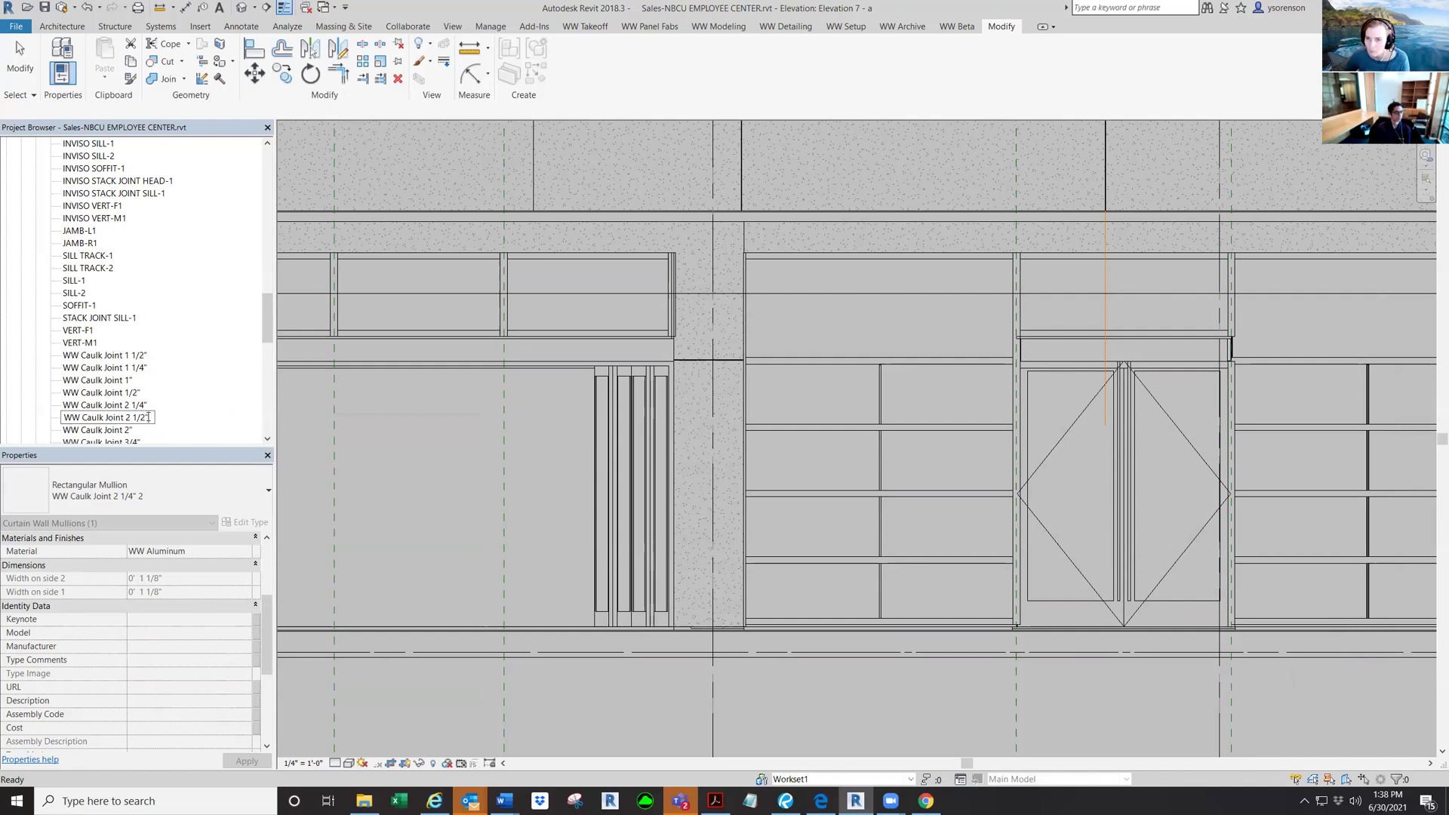
key(Return)
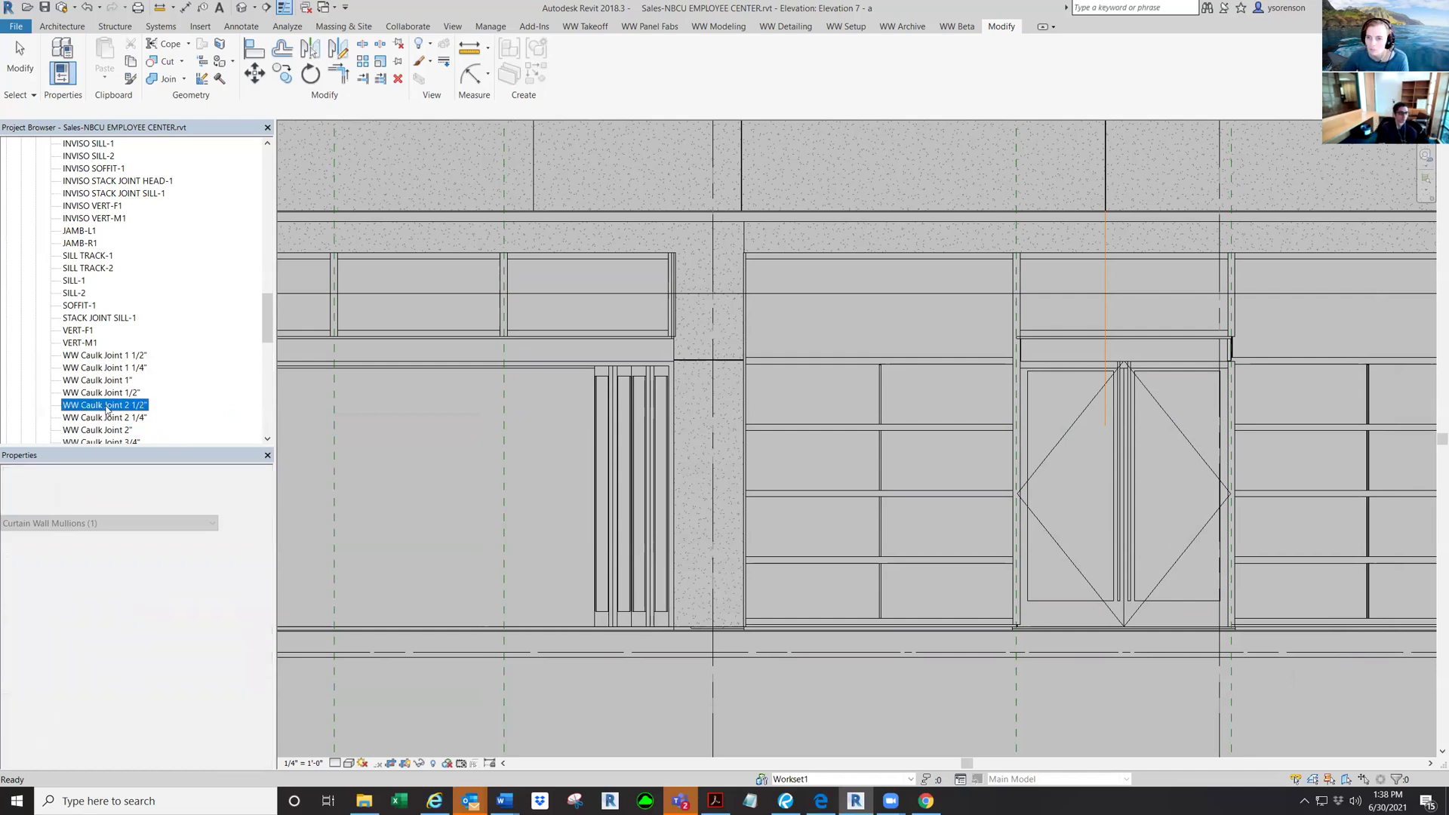
Change the WW Caulk Joint 2 1/2" mullion type's profile to WWCaulkJoint : 2 1/2".
double_click(108, 405)
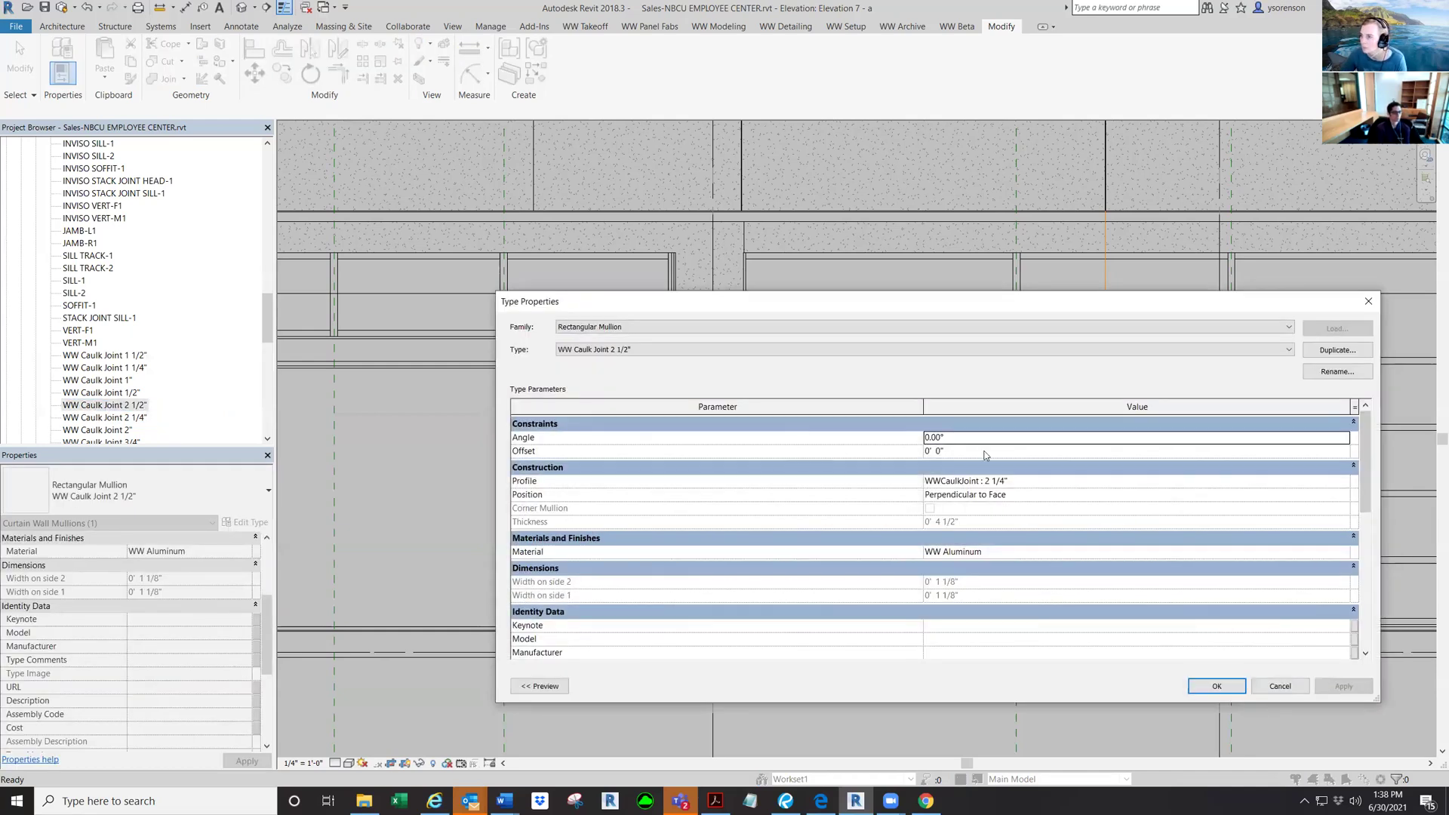
click(1010, 482)
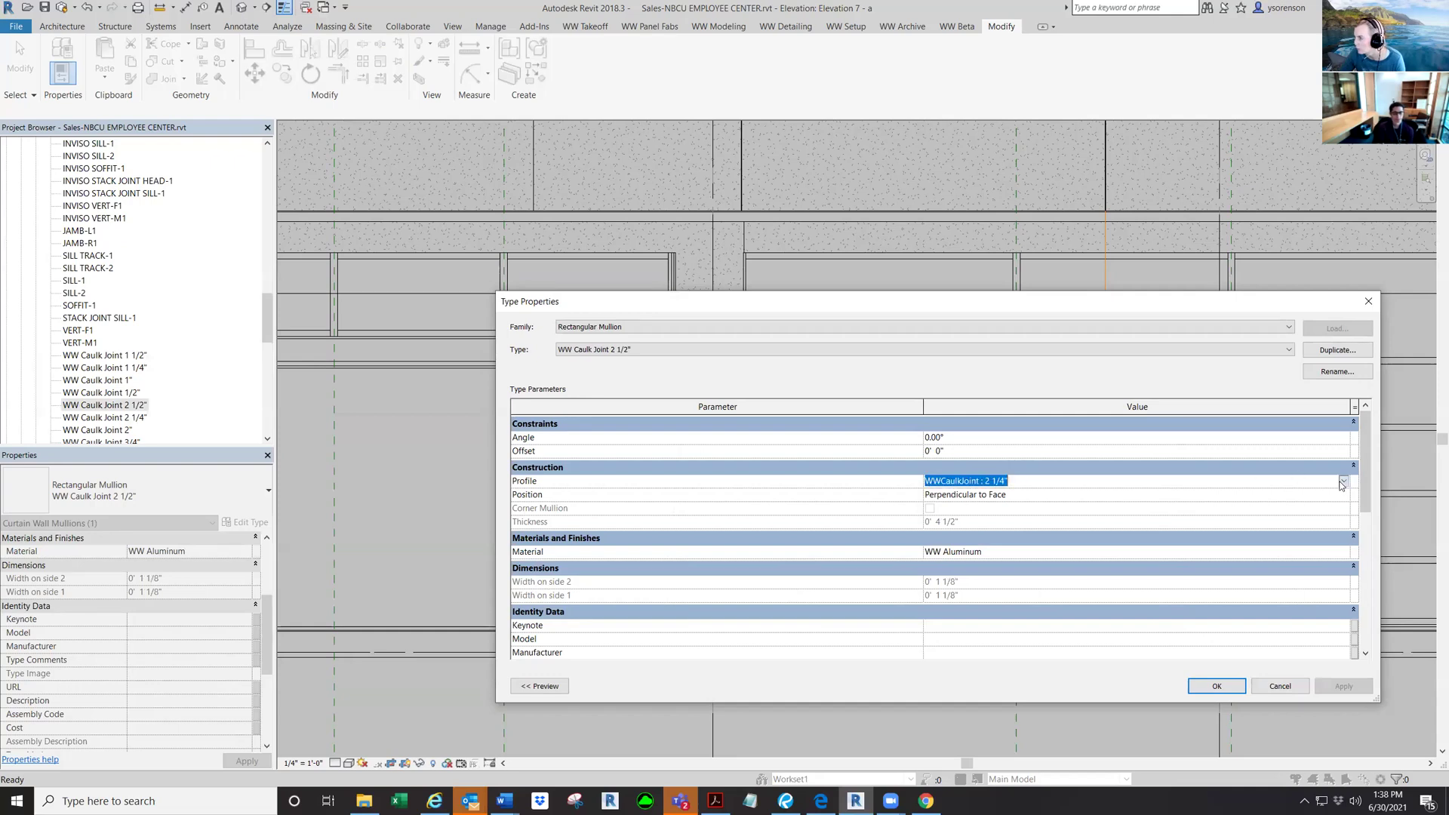
click(1343, 481)
click(988, 496)
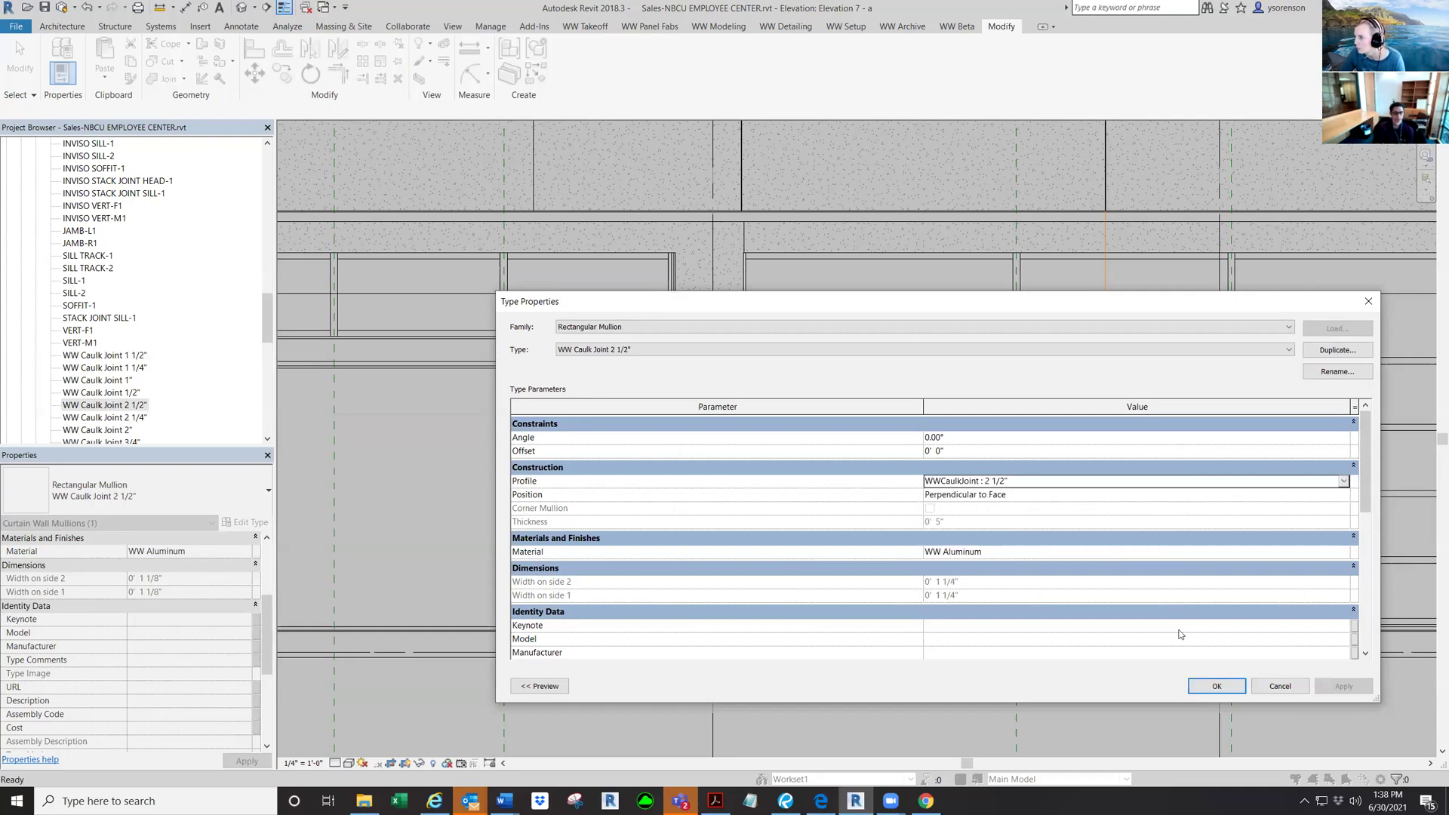
click(1216, 686)
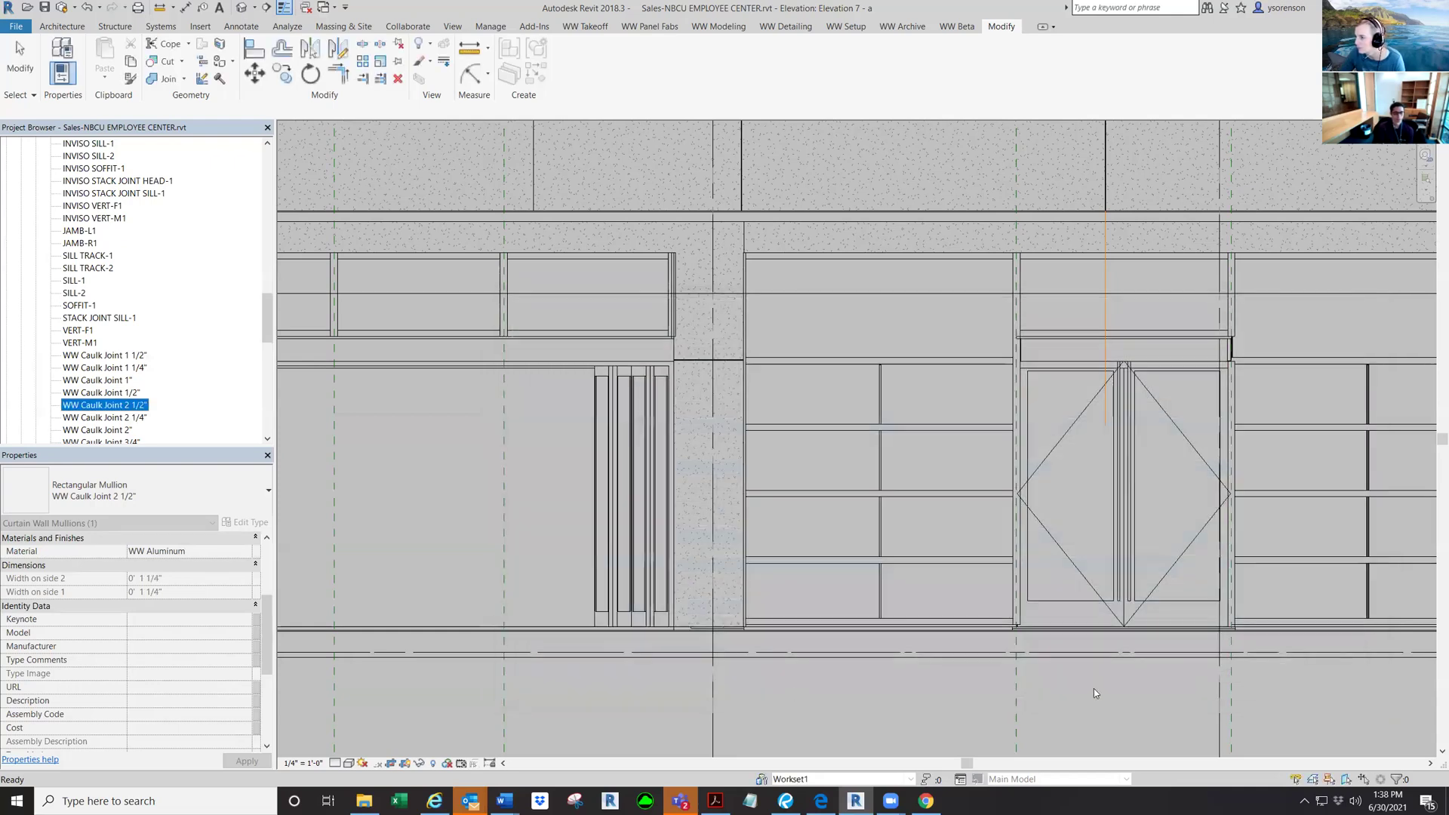
click(127, 393)
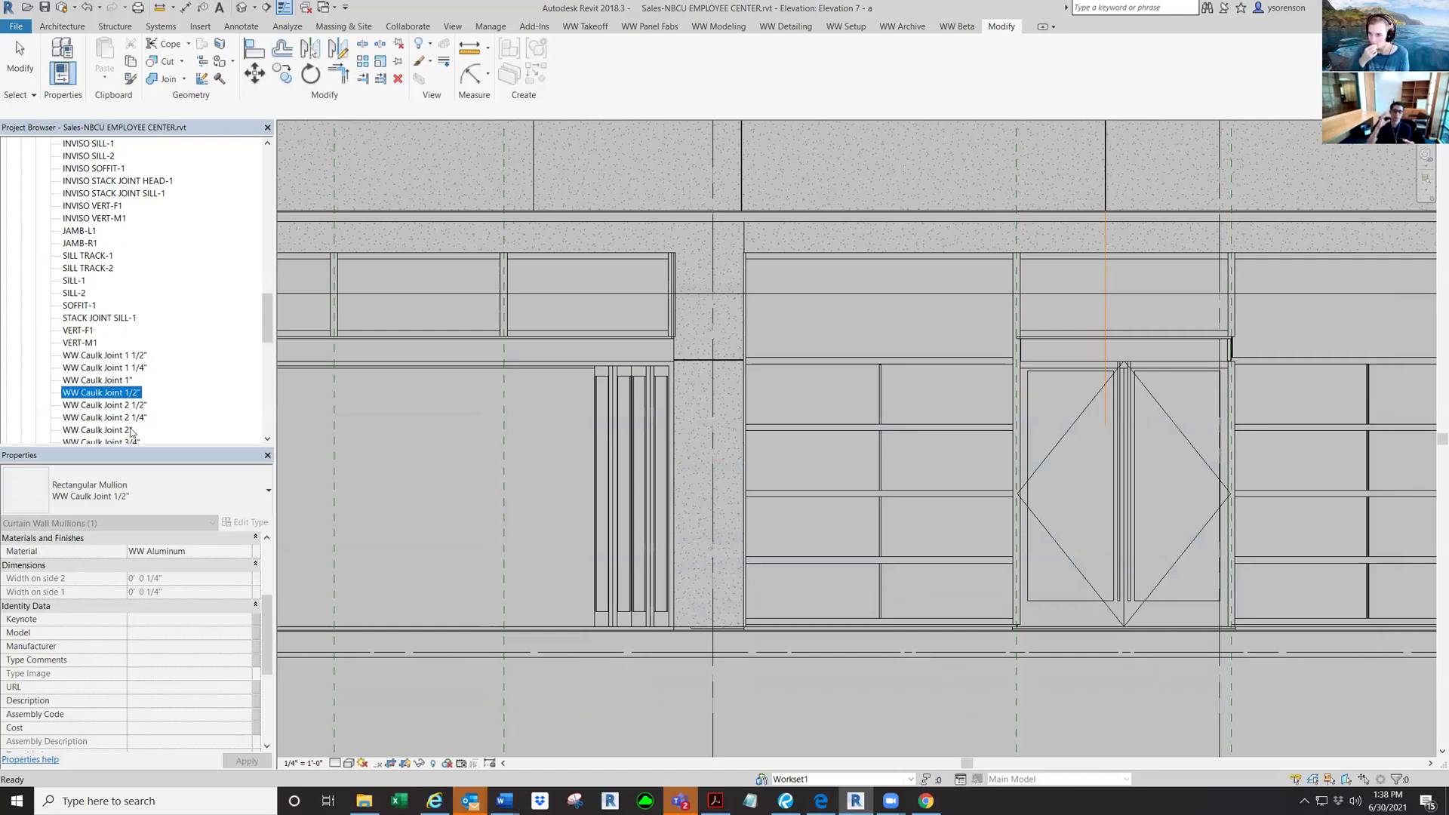
click(530, 498)
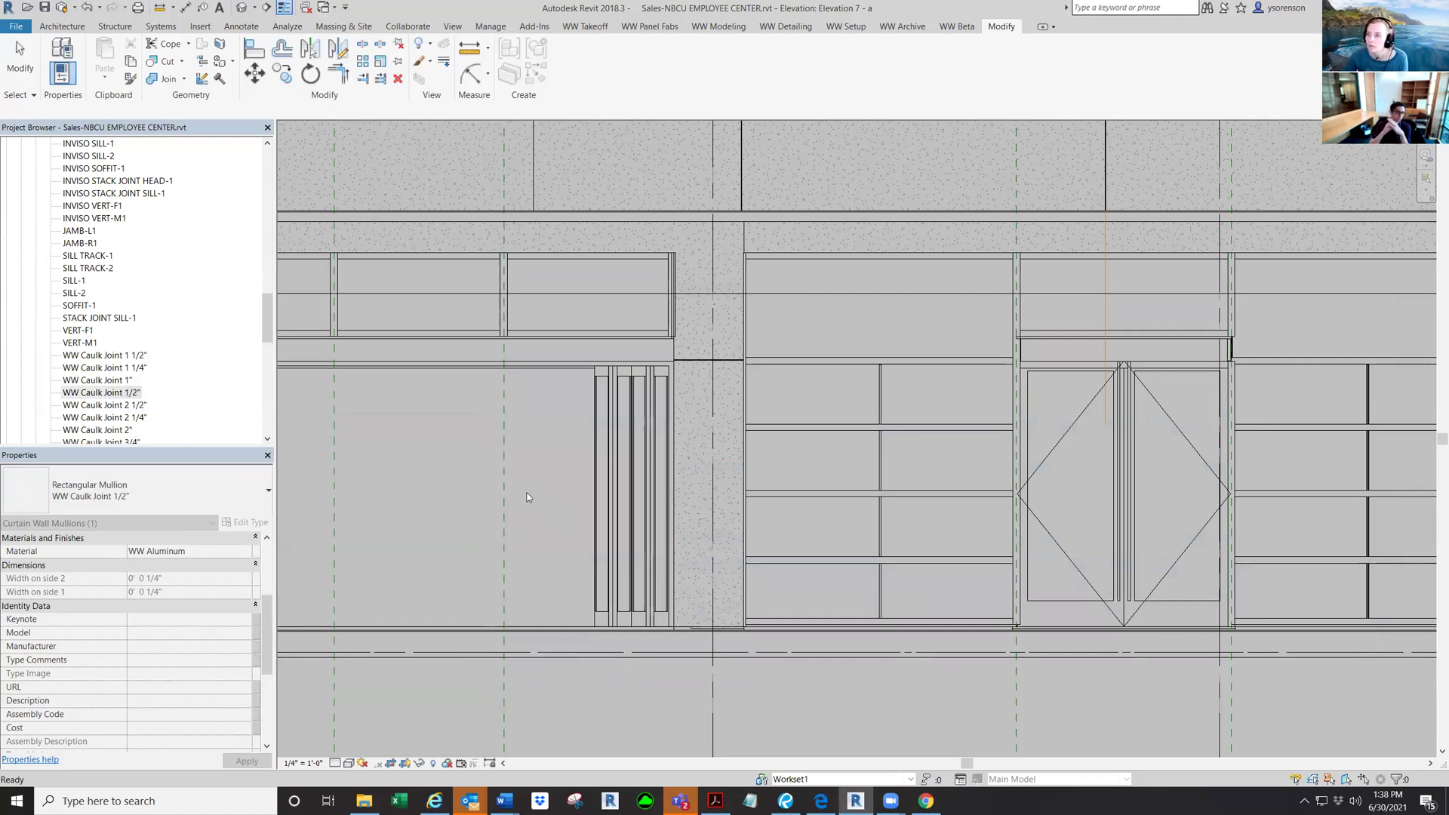
Start placing a curtain wall mullion in the elevation and open the list of available mullion types.
scroll(643, 476, down, 3)
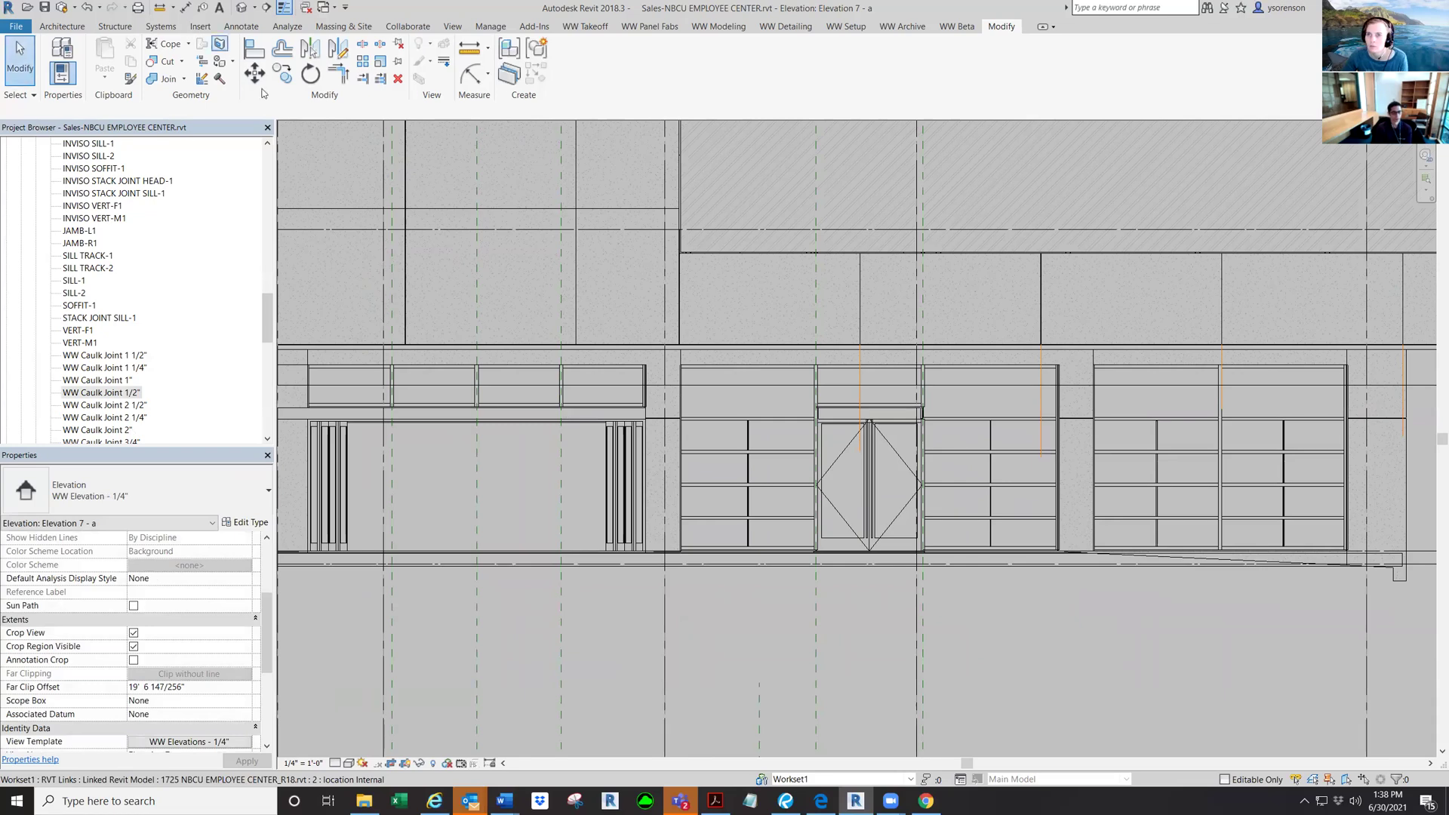
click(62, 26)
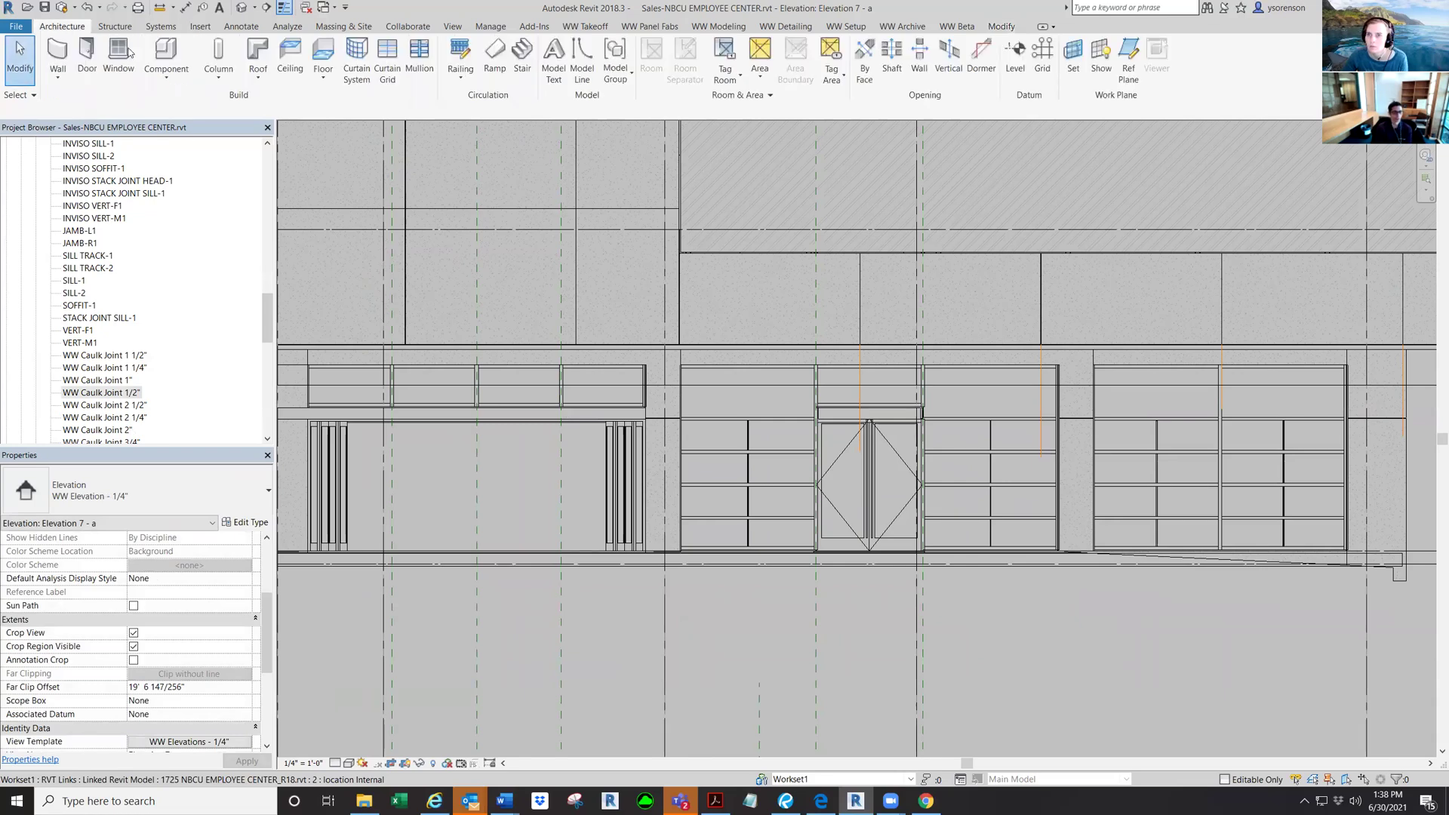
click(419, 54)
click(268, 490)
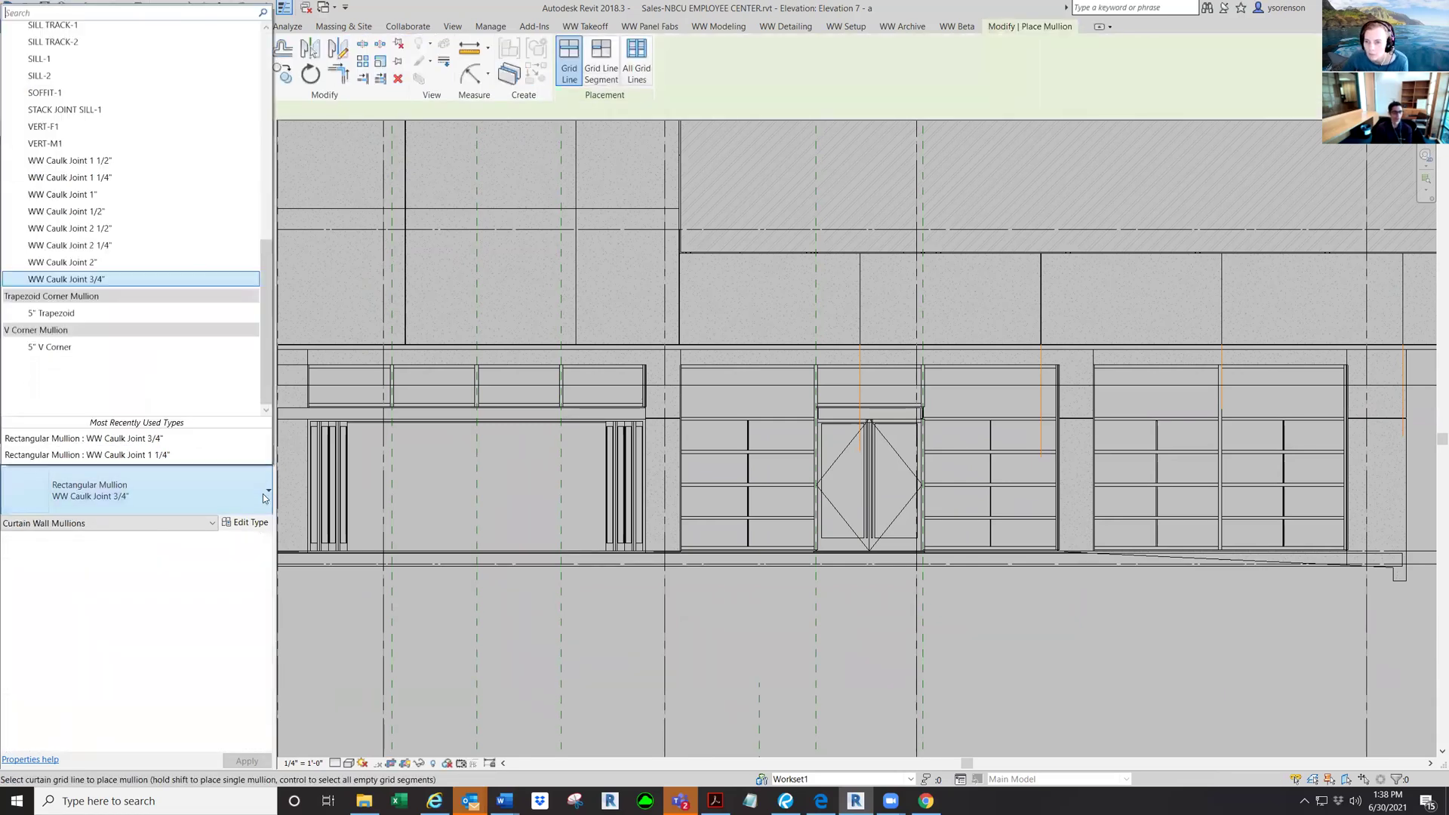